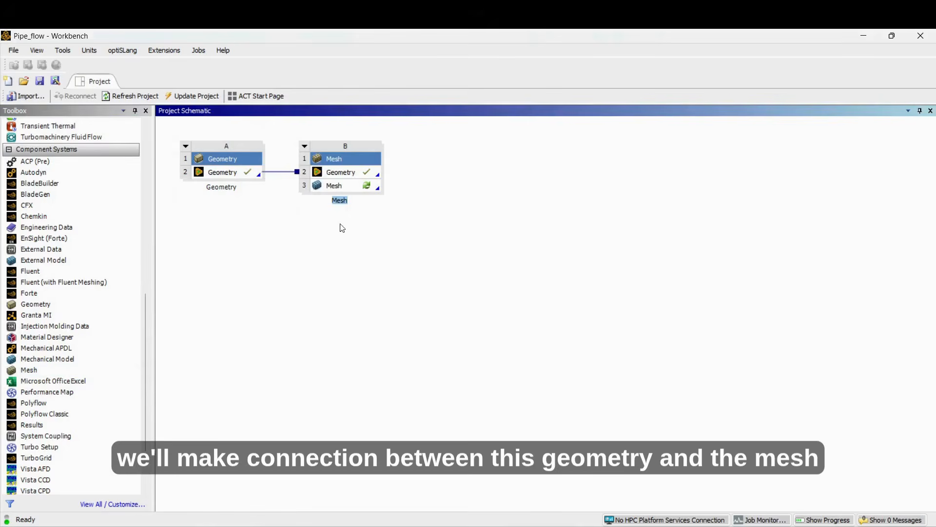
- Open the mesh component in Meshing and generate the pipe's mesh with the default settings
double_click(328, 186)
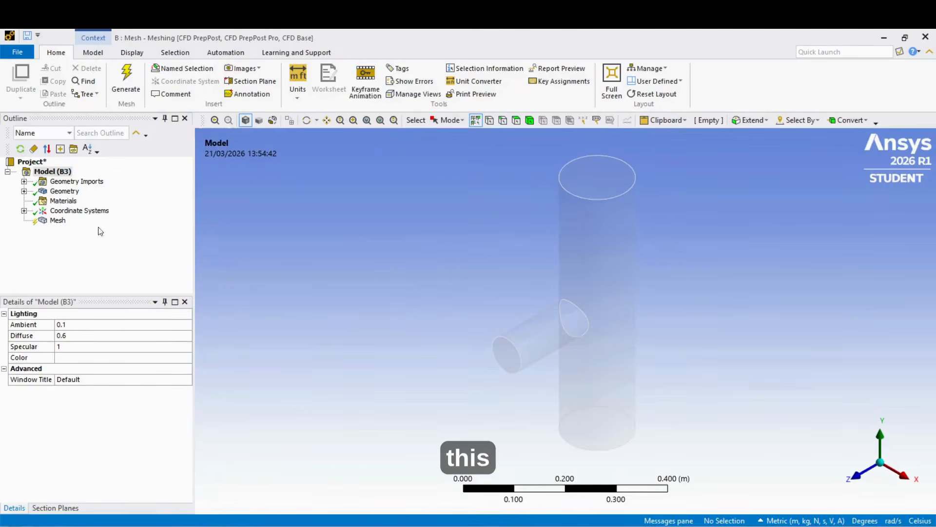
left_click(57, 220)
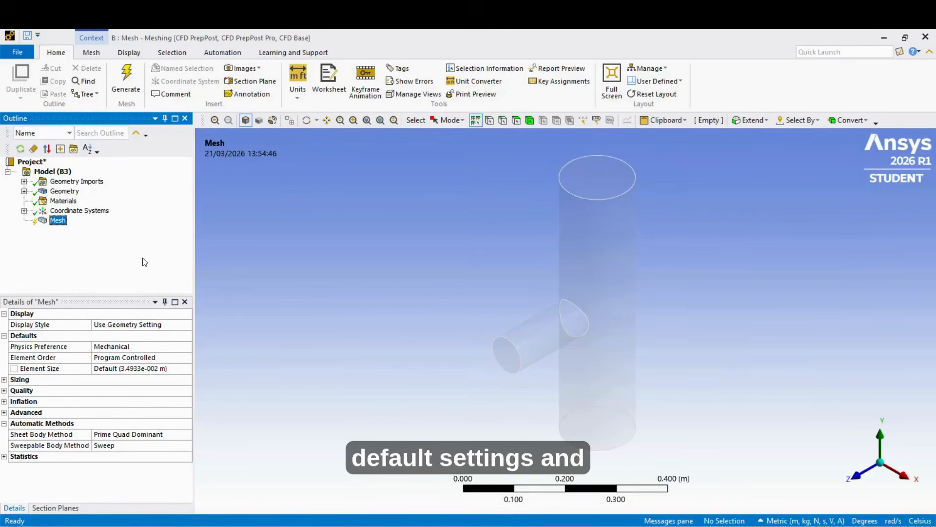
left_click(123, 76)
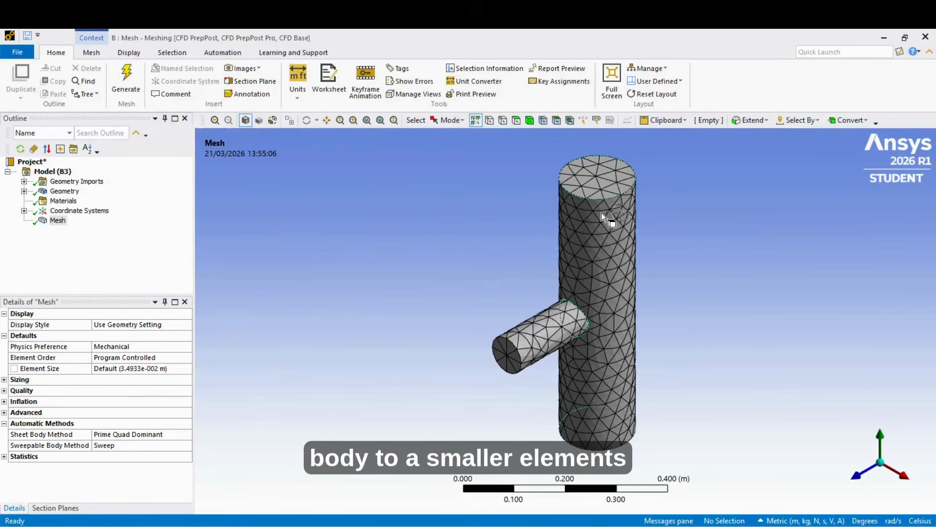
- Examine the default mesh on the main and branch pipes from several angles and show its node and element statistics
middle_click_drag(648, 229, 619, 289)
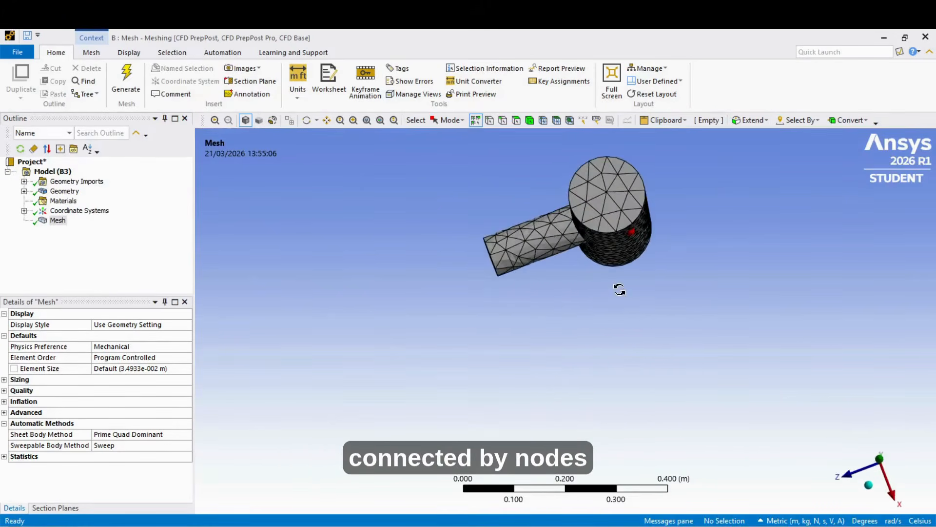
middle_click_drag(637, 189, 645, 220)
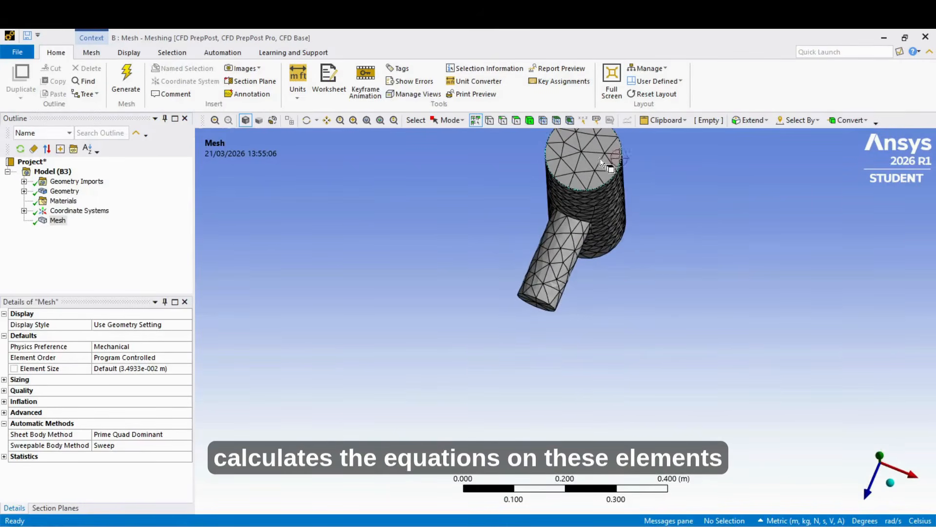
middle_click_drag(601, 289, 601, 269)
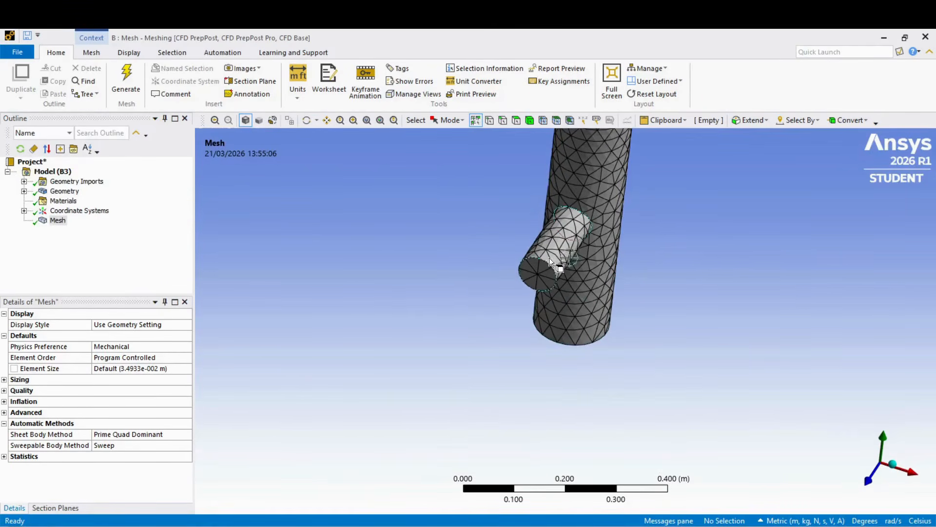
scroll(569, 379, "down", 1)
scroll(569, 380, "down", 2)
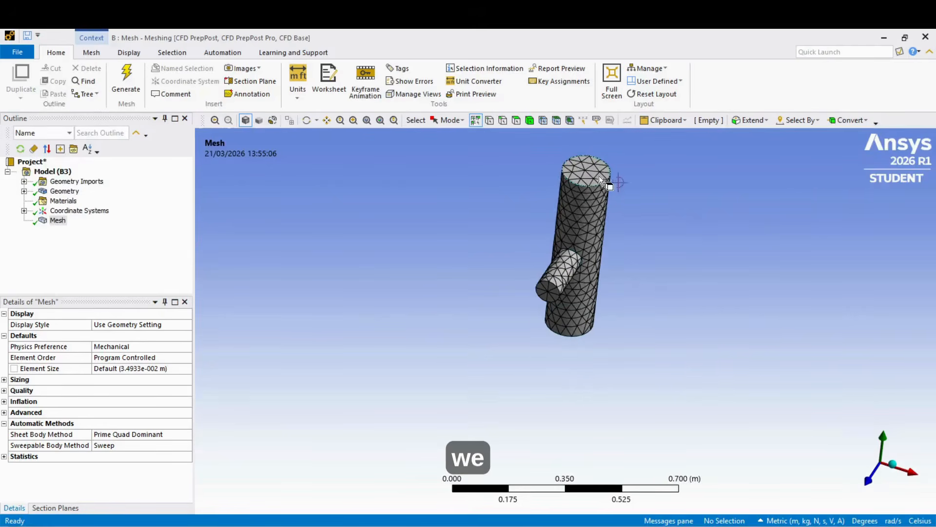
middle_click_drag(605, 195, 590, 225)
scroll(589, 201, "up", 1)
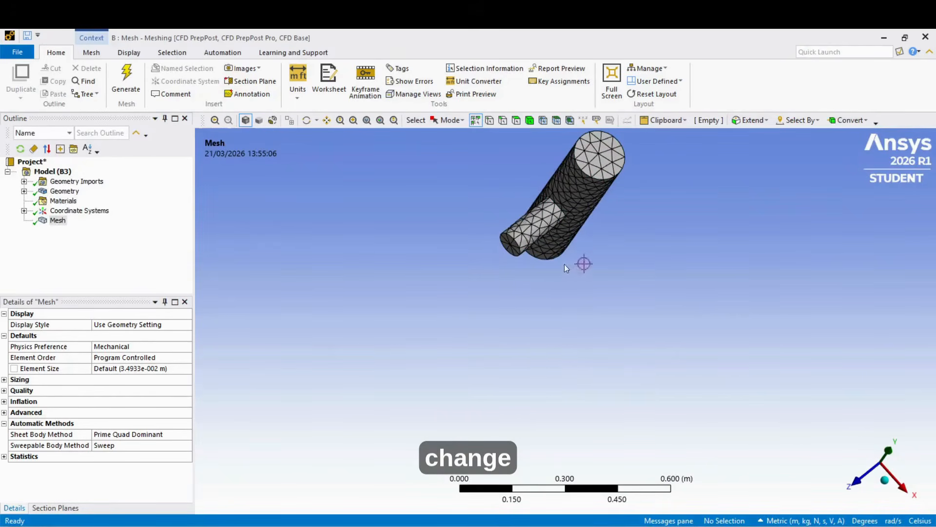
middle_click_drag(560, 268, 552, 188)
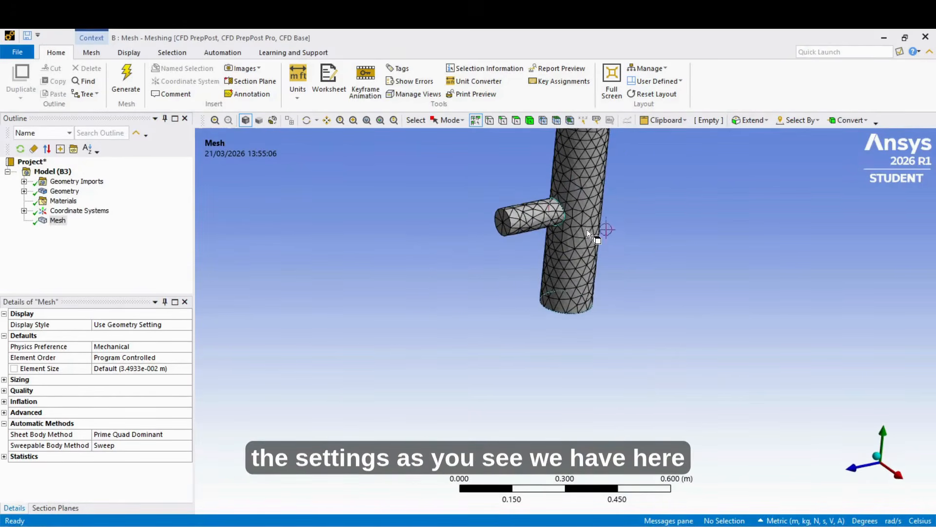
scroll(576, 195, "down", 3)
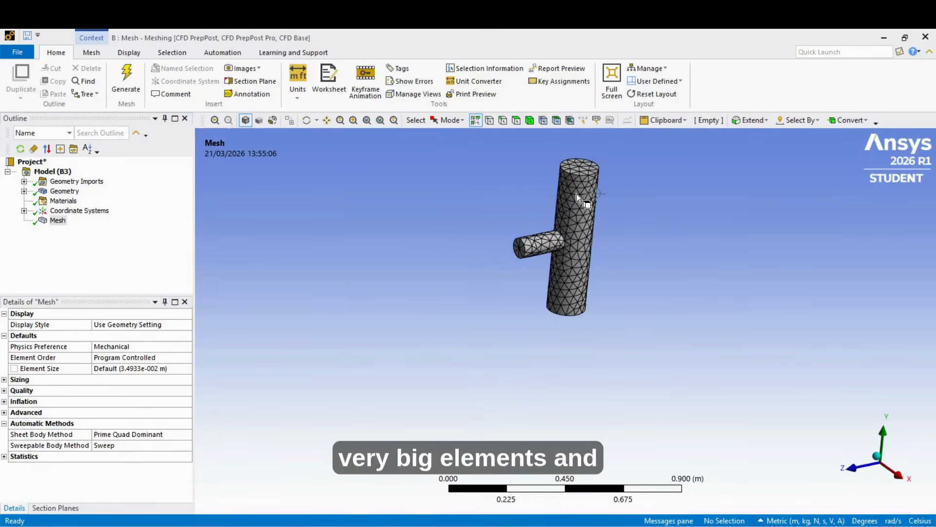
middle_click_drag(590, 153, 581, 179)
scroll(582, 178, "up", 2)
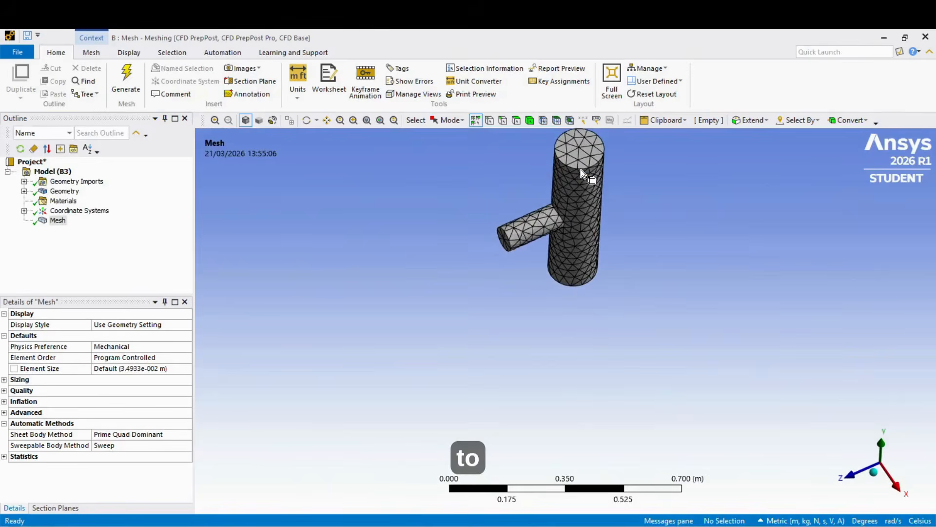
left_click(4, 457)
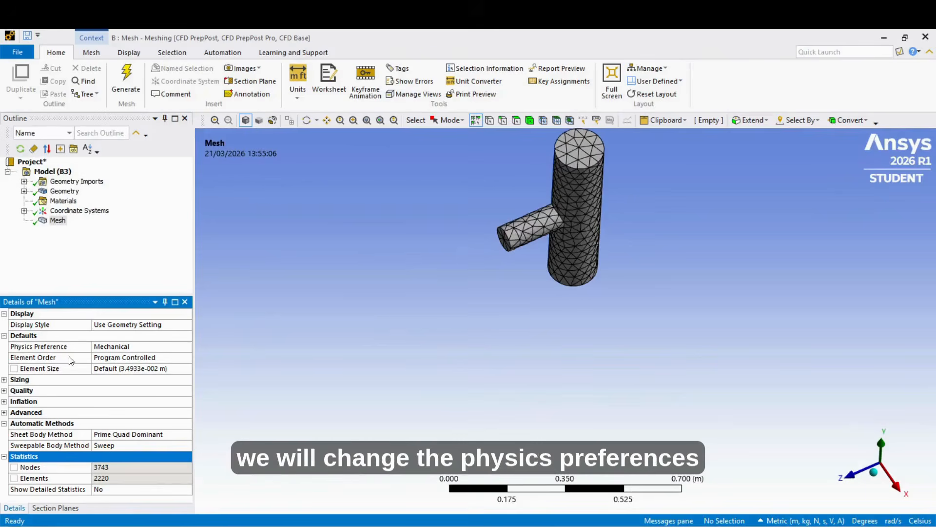
- Set the mesh's physics preference to CFD and regenerate the mesh
left_click(150, 347)
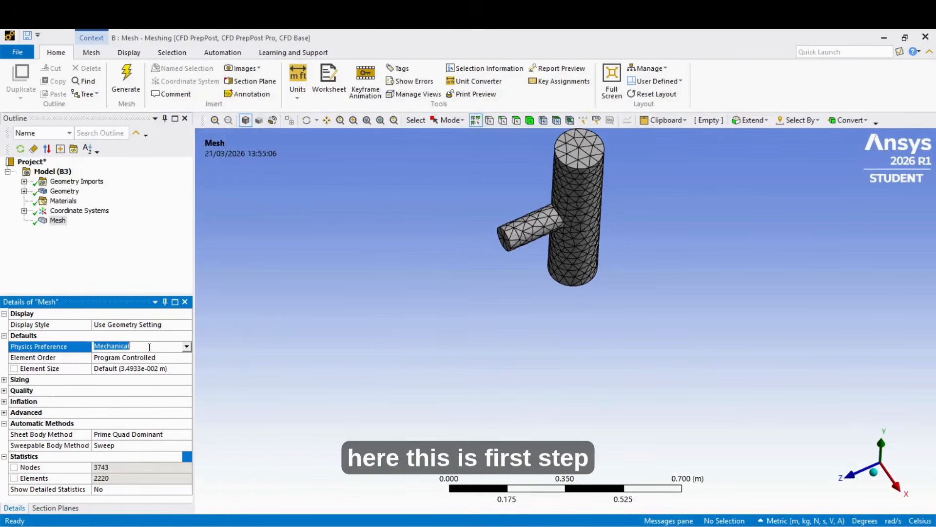
left_click(186, 347)
left_click(134, 380)
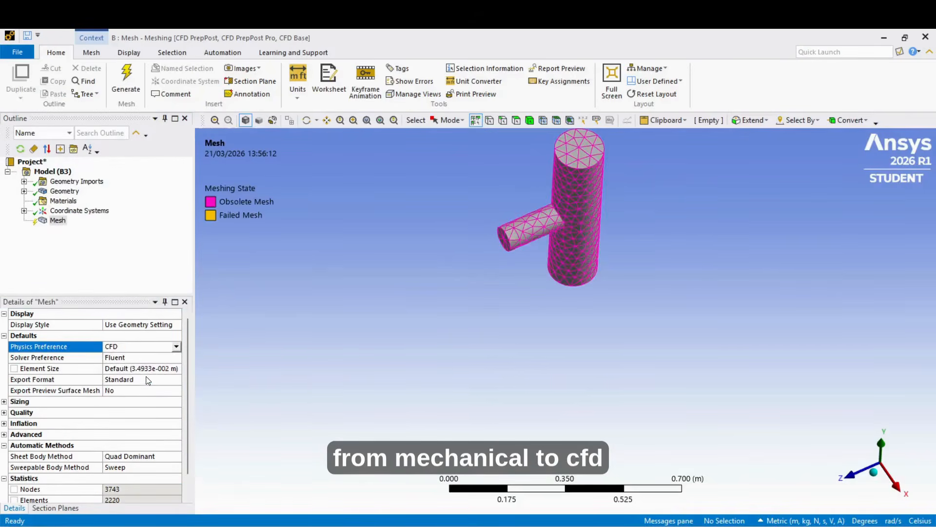
scroll(134, 390, "down", 1)
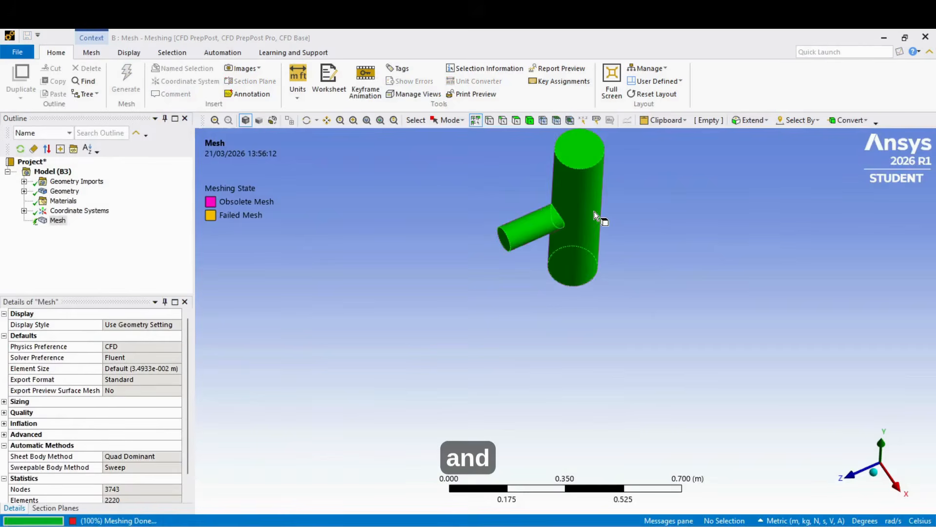
- Examine the regenerated CFD mesh, its statistics, and the end faces of the main and branch pipes that serve as boundaries
scroll(589, 167, "up", 5)
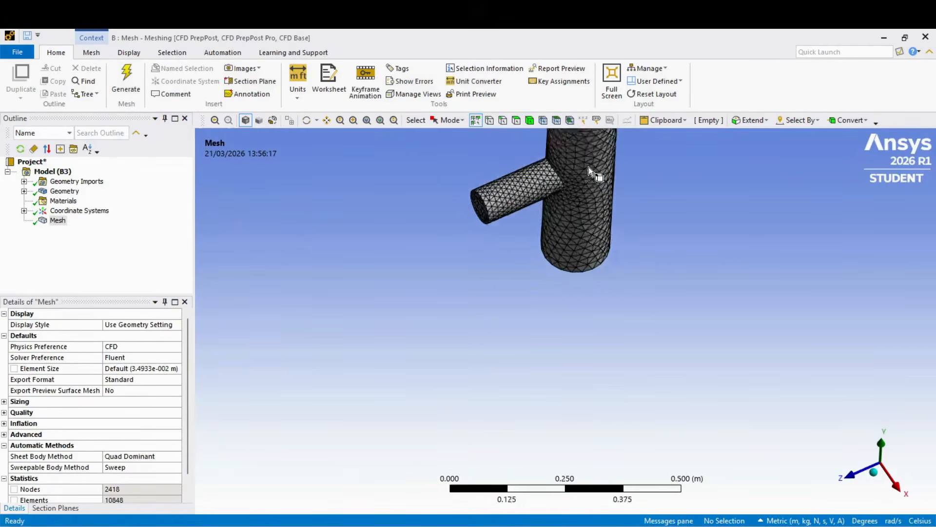
middle_click_drag(574, 348, 699, 386)
scroll(589, 336, "down", 6)
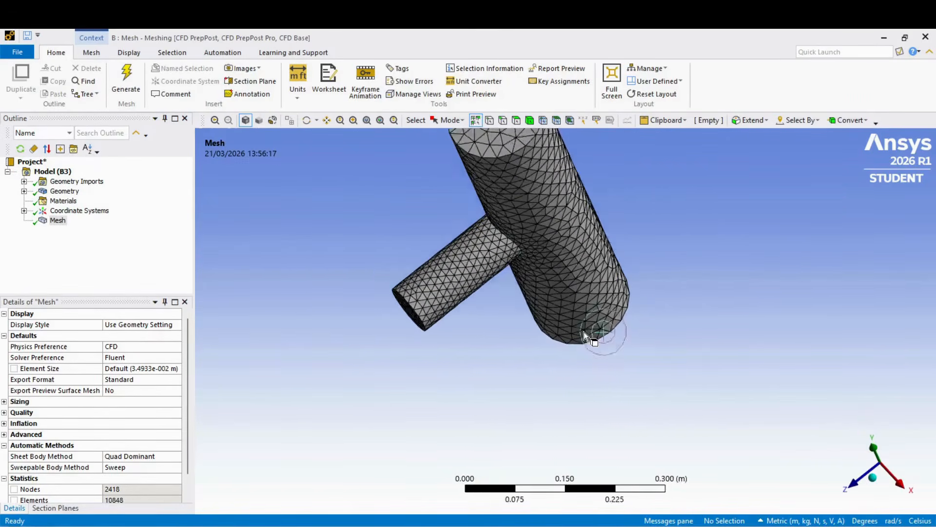
middle_click_drag(577, 321, 546, 200)
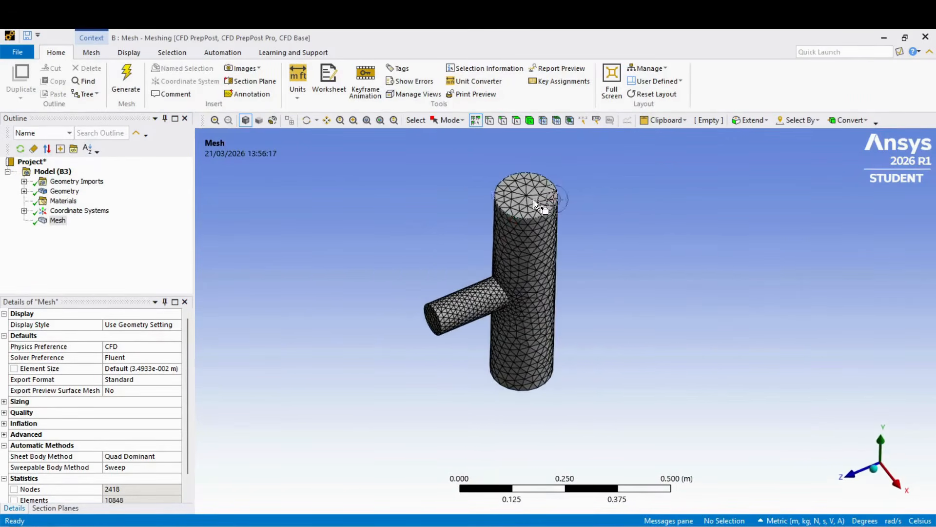
scroll(150, 443, "down", 1)
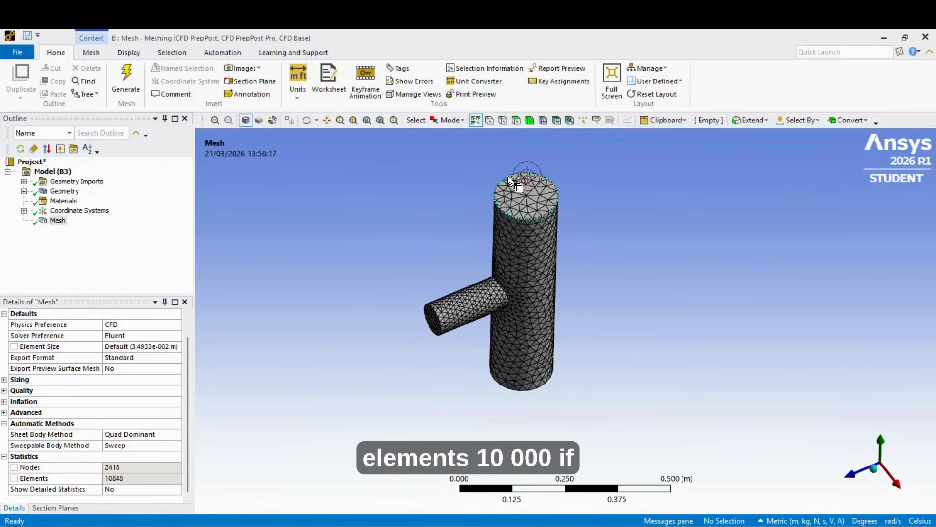
scroll(159, 415, "up", 1)
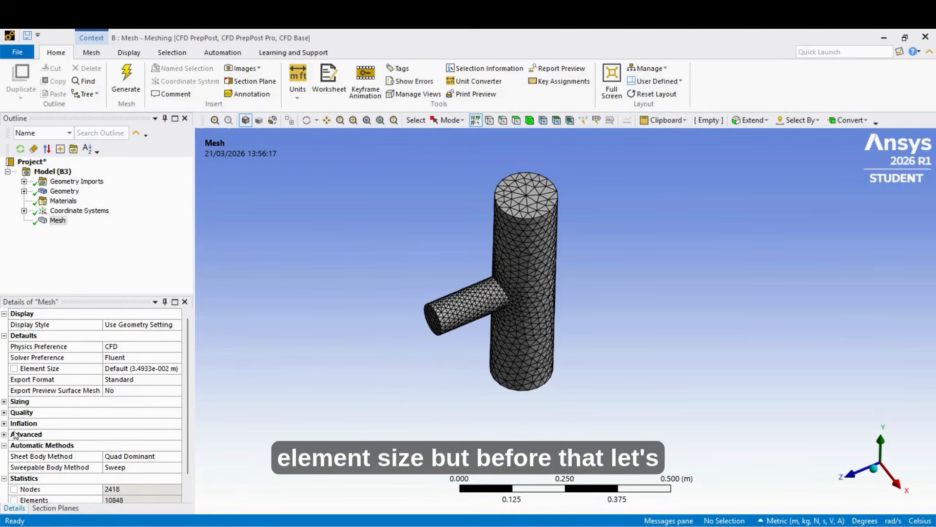
middle_click_drag(551, 401, 508, 314)
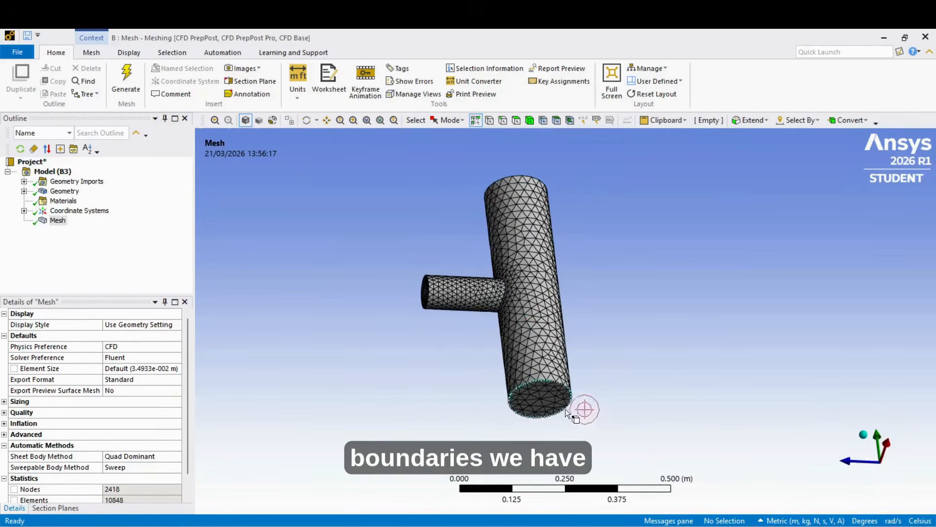
middle_click_drag(540, 402, 496, 376)
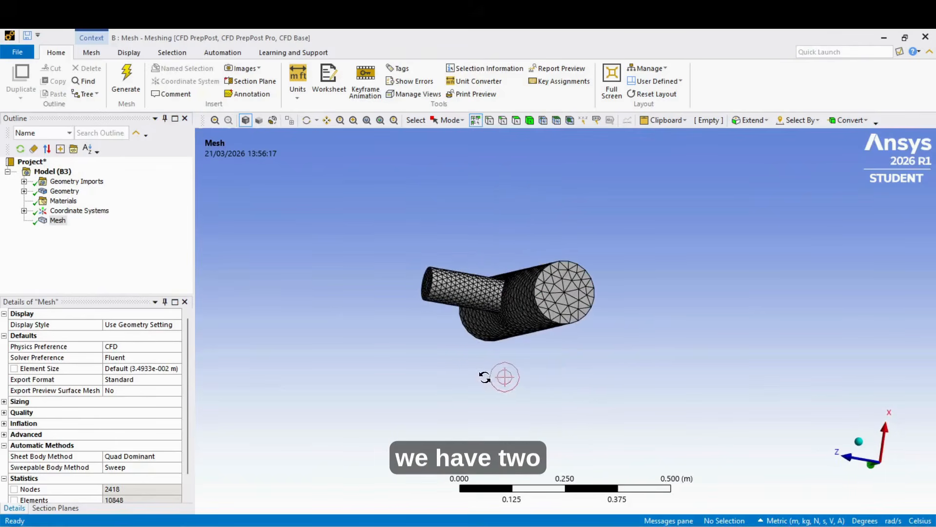
left_click(574, 297)
left_click(426, 290)
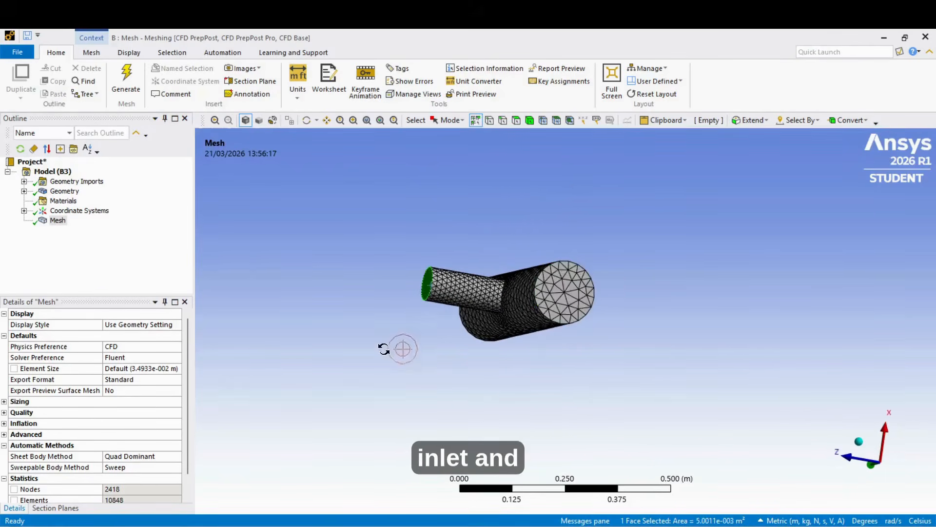
- Create a named selection Inlet-1 on the lower (-Y) end face of the main pipe
middle_click_drag(384, 349, 539, 349)
middle_click_drag(729, 332, 554, 353)
left_click(548, 326)
right_click(548, 327)
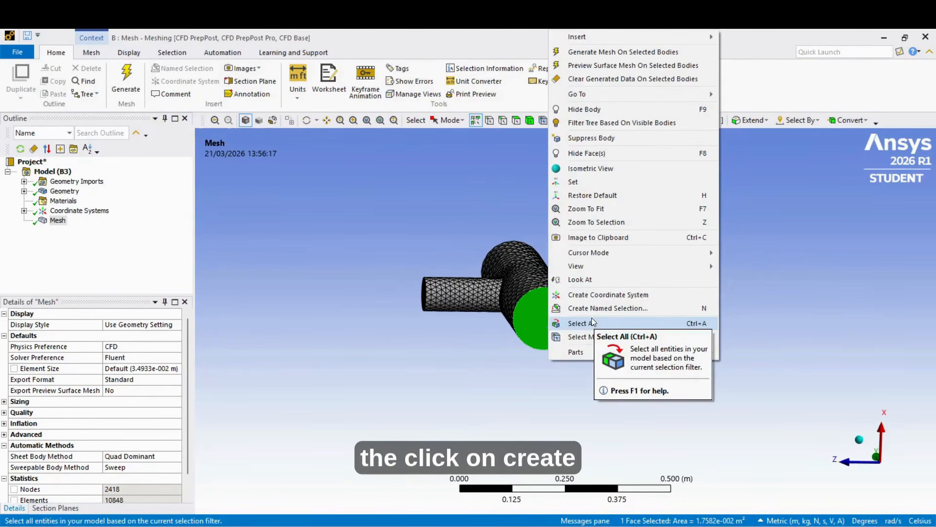
left_click(580, 311)
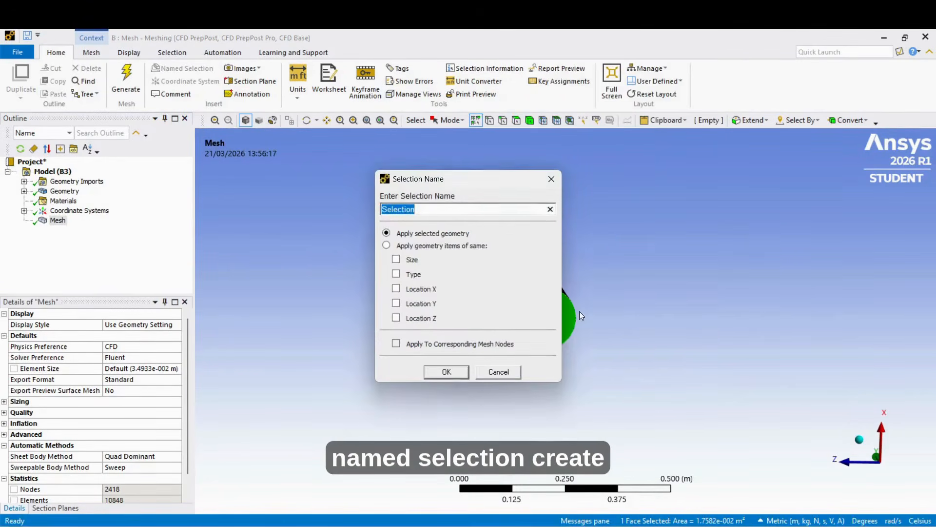
left_click(435, 207)
left_click_drag(435, 207, 366, 215)
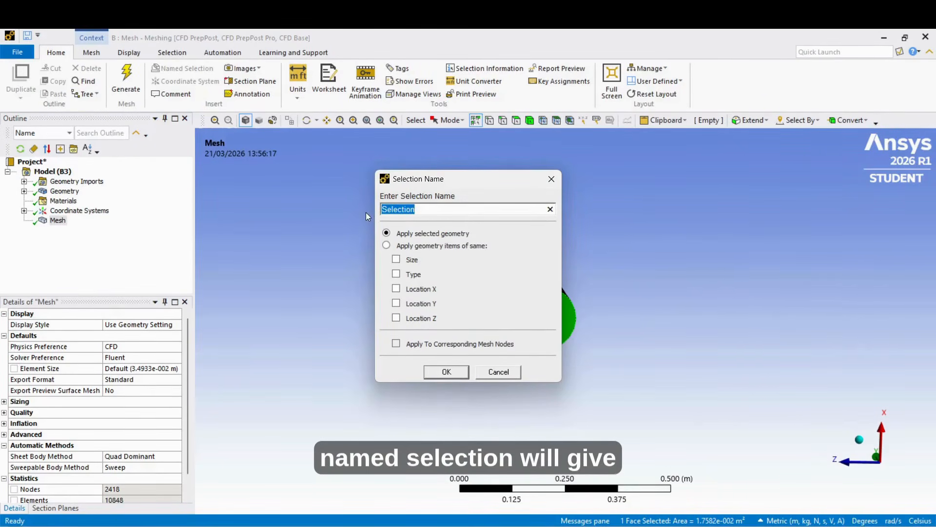
type("Inlet-")
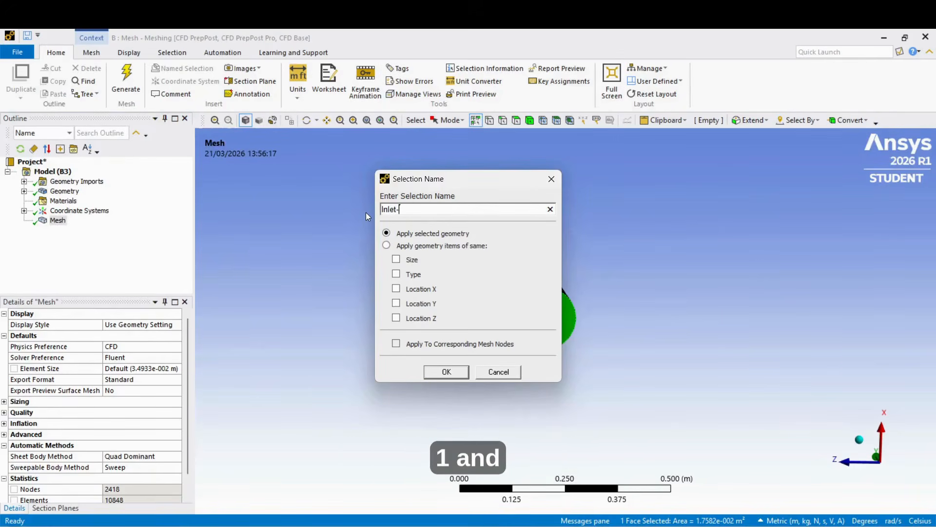
key("Return")
- Create a named selection Inlet-2 on the end face of the smaller branch pipe
middle_click_drag(365, 212, 391, 306)
left_click(425, 297)
right_click(425, 298)
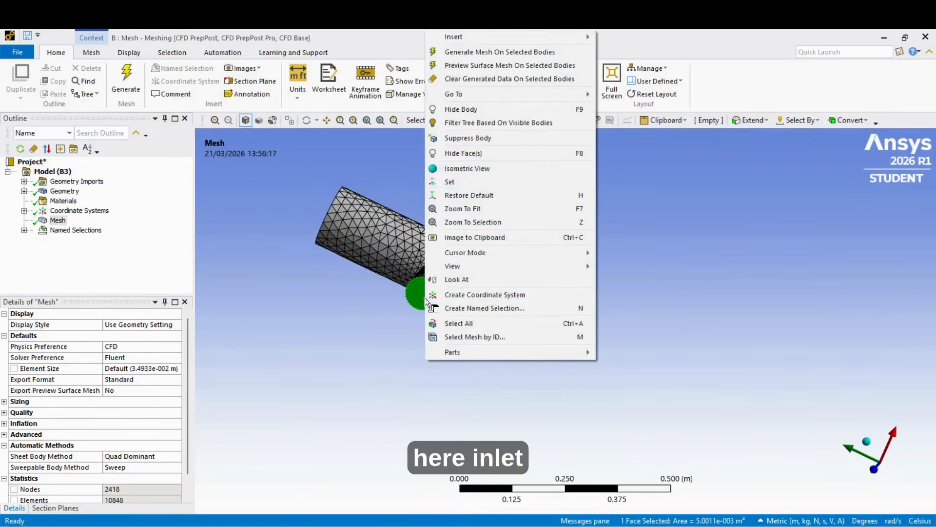
left_click(498, 308)
type("Inlet-2")
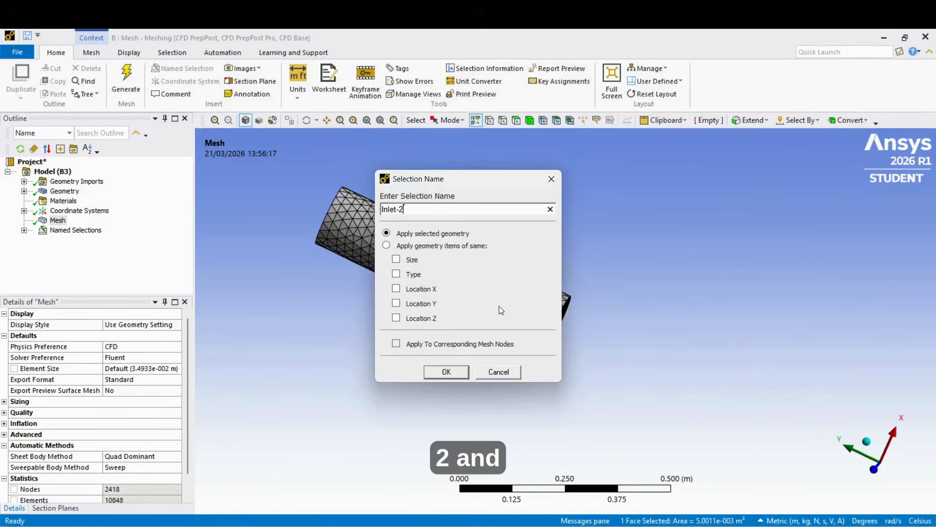
key("Return")
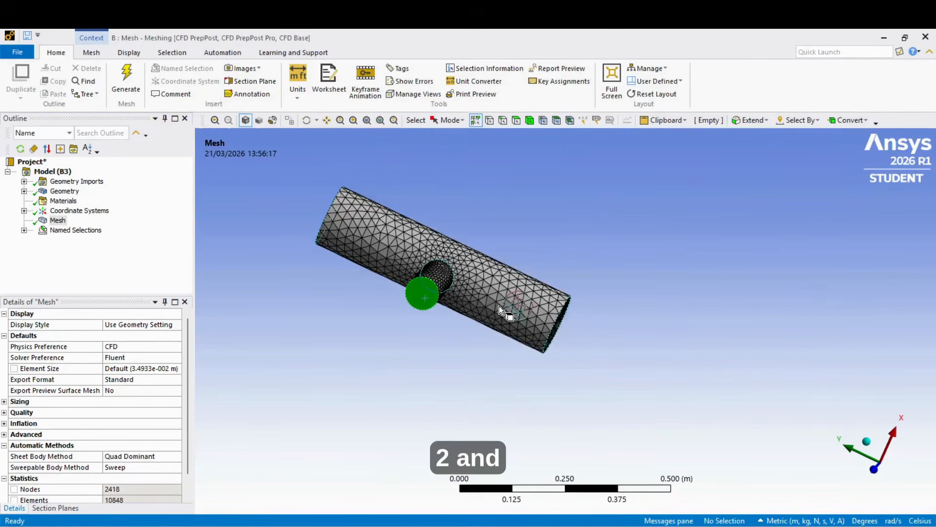
- Create a named selection Outlet on the upper (+Y) end face of the main pipe and list all named selections
middle_click_drag(483, 291, 477, 344)
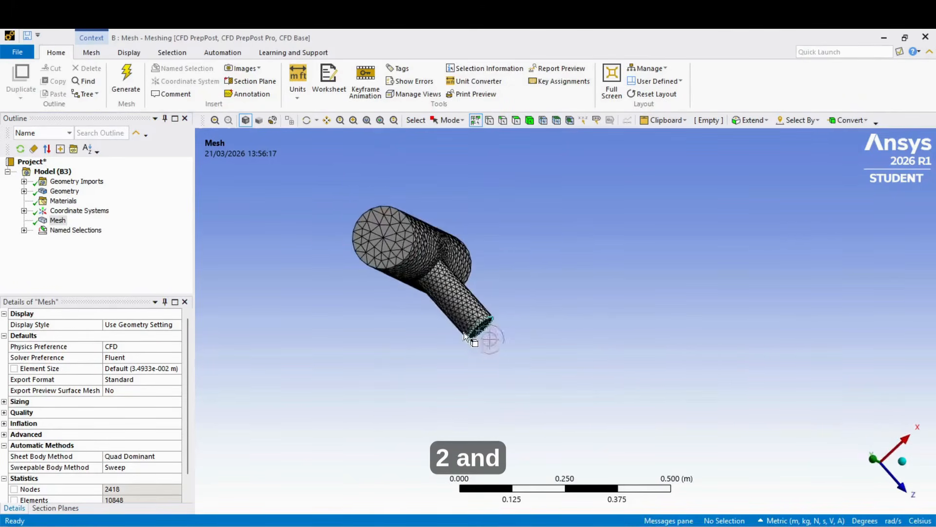
left_click(381, 245)
right_click(382, 245)
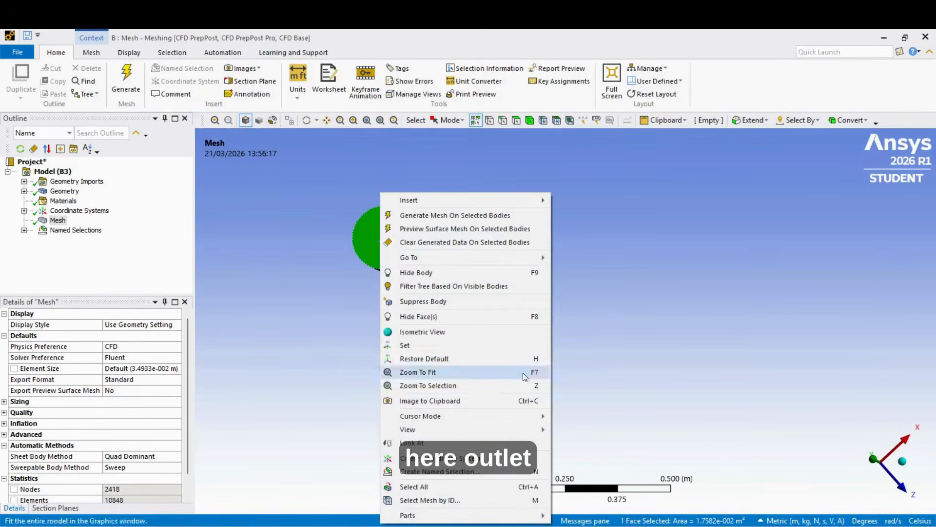
left_click(456, 469)
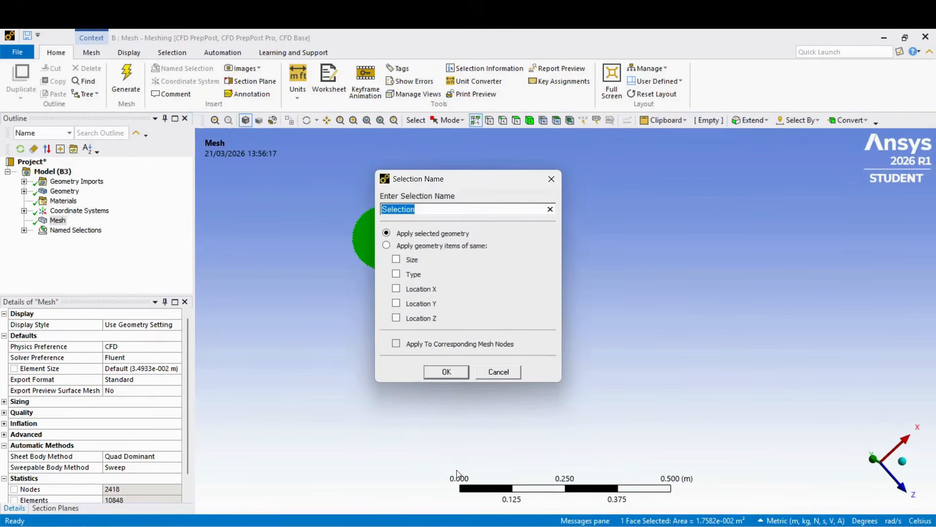
type("Outl")
left_click(447, 372)
middle_click_drag(492, 377, 375, 333)
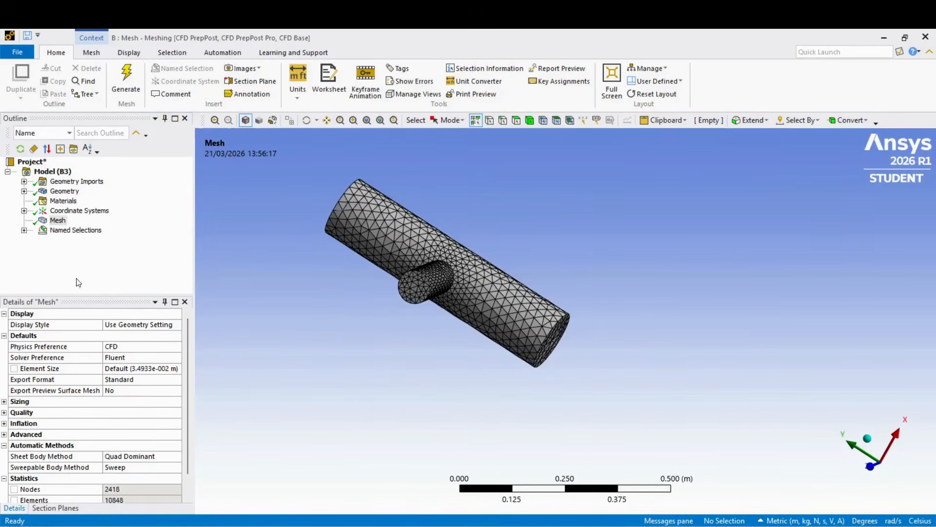
left_click(24, 230)
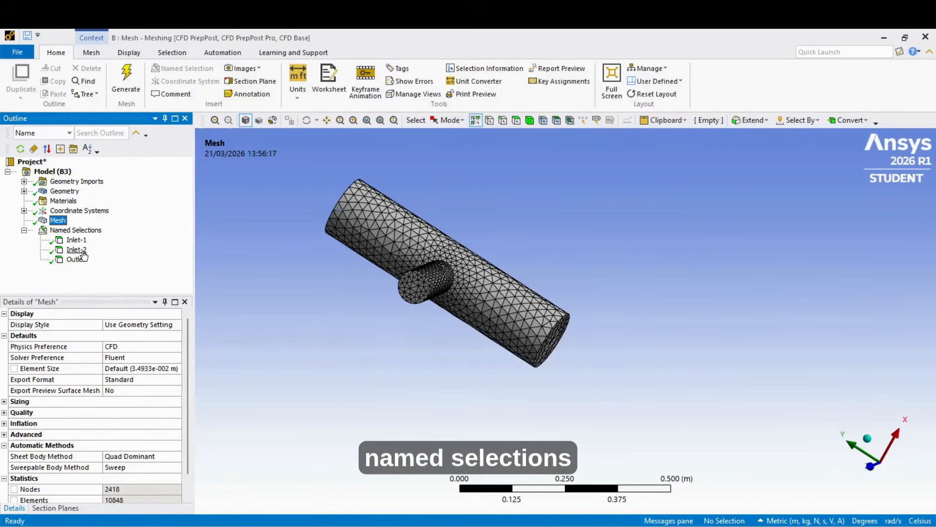
- Set the mesh's automatic inflation to Program Controlled
middle_click_drag(571, 389, 417, 282)
scroll(416, 251, "up", 3)
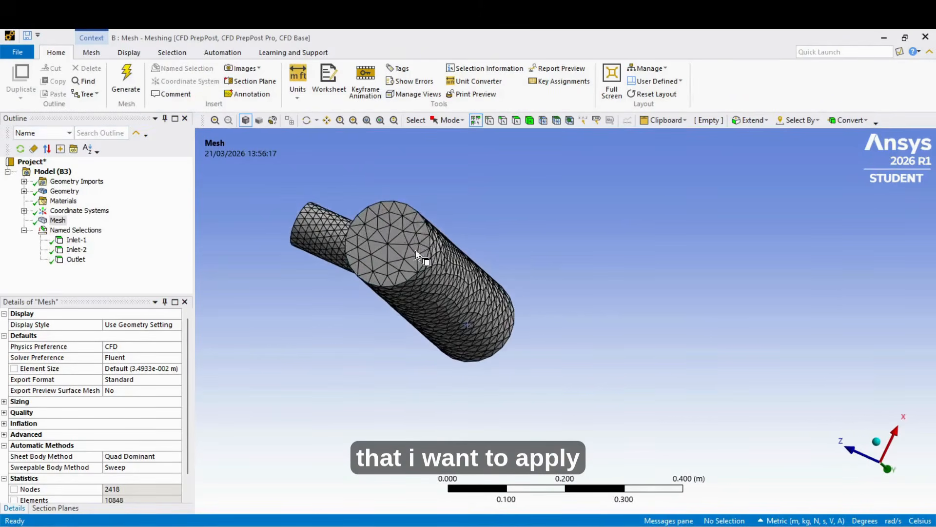
middle_click_drag(396, 247, 488, 241)
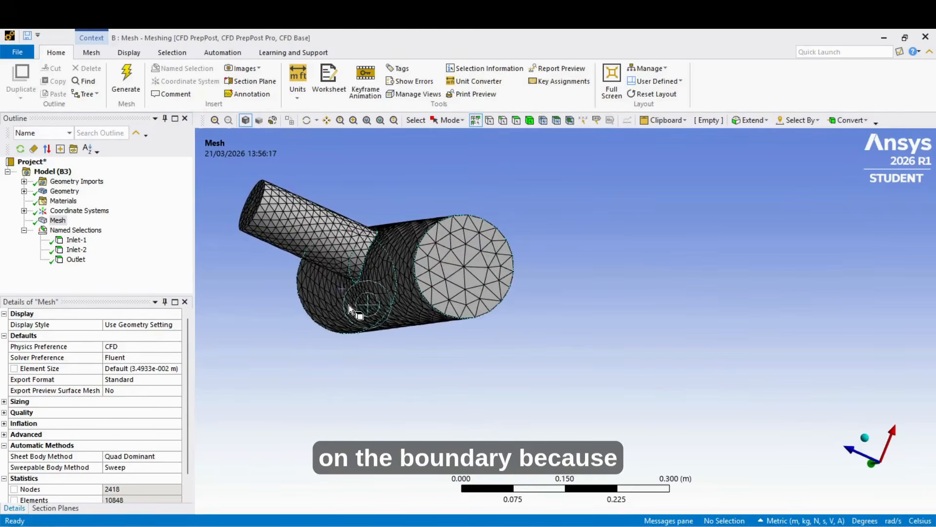
middle_click_drag(343, 310, 518, 338)
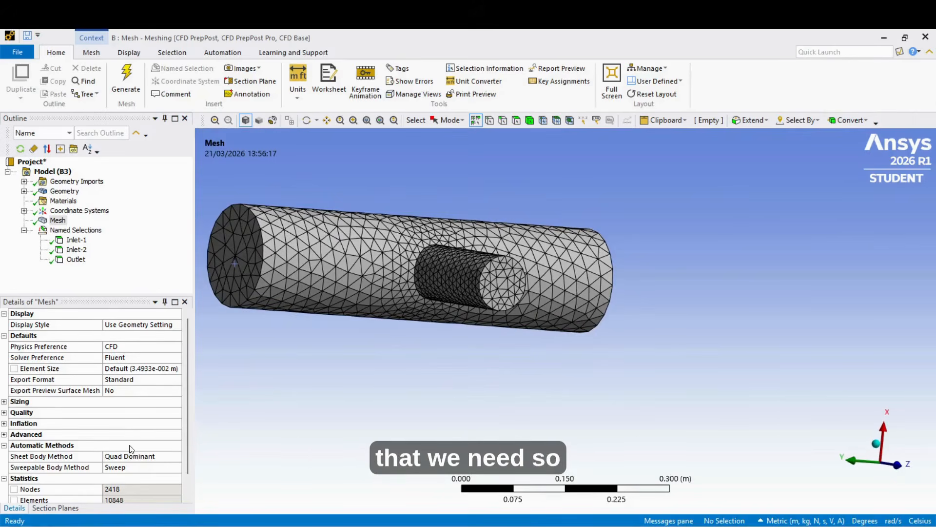
left_click(4, 423)
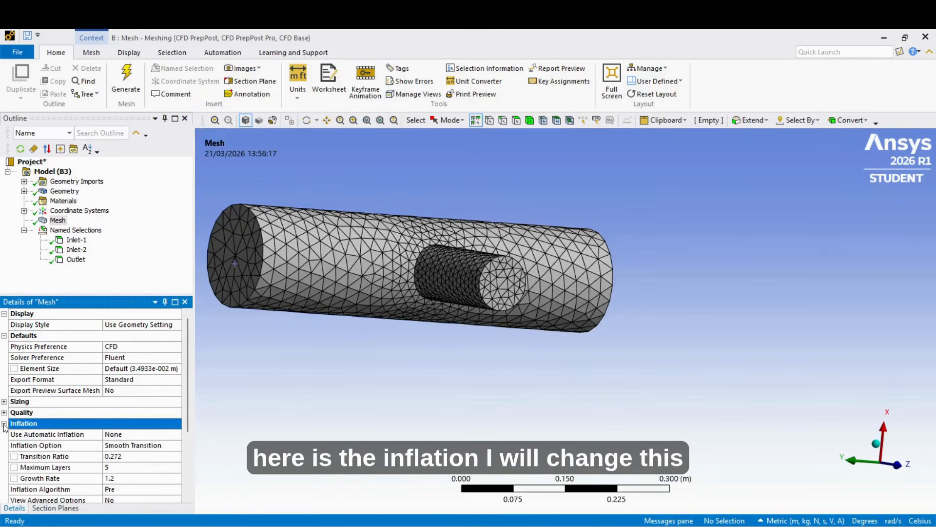
left_click(151, 435)
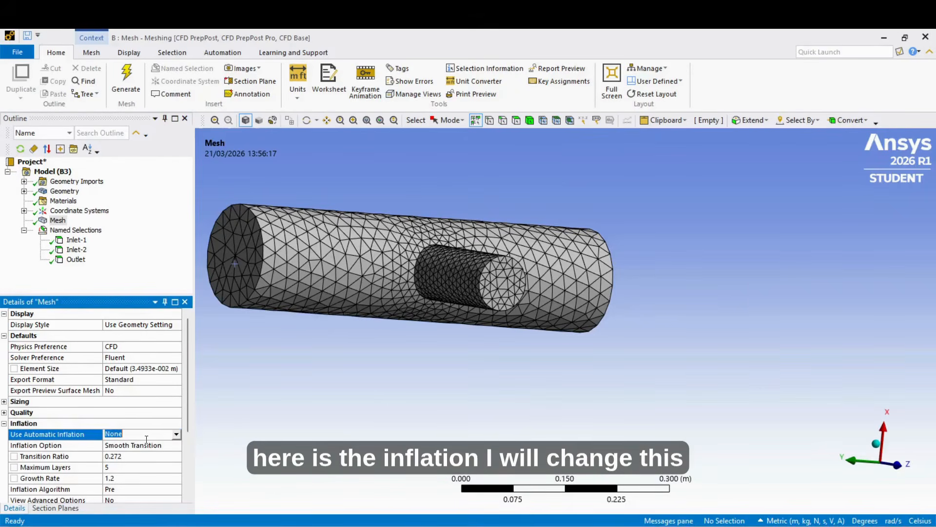
left_click(176, 434)
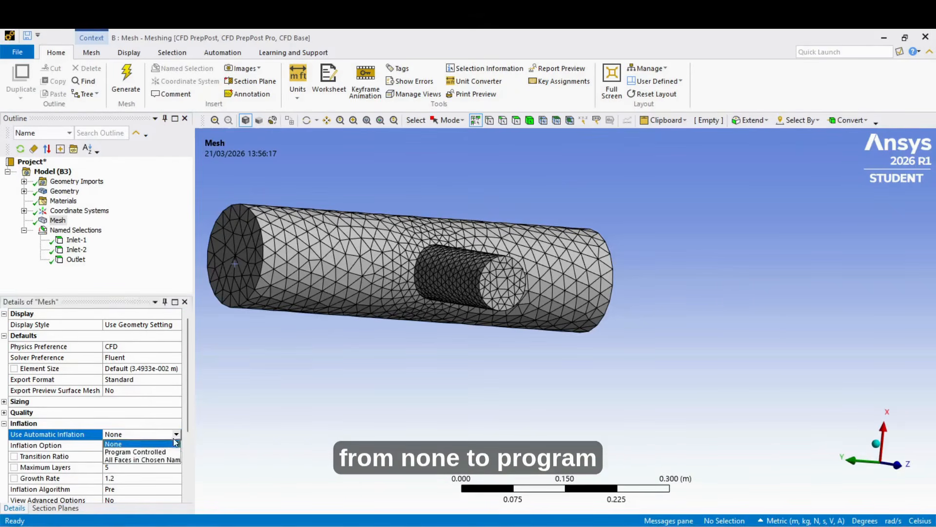
left_click(141, 445)
scroll(167, 456, "down", 1)
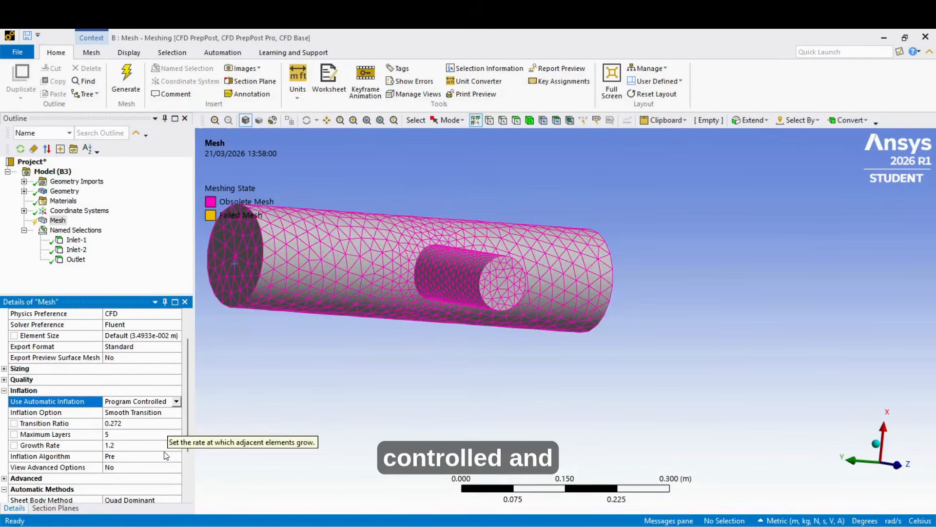
- Generate the mesh with inflation and examine the boundary layers on the branch pipe's end face
left_click(113, 434)
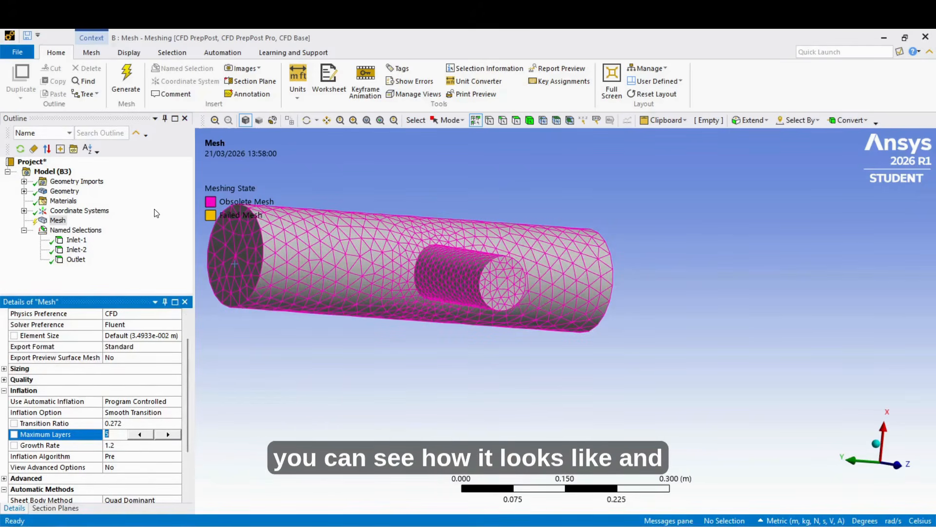
left_click(123, 93)
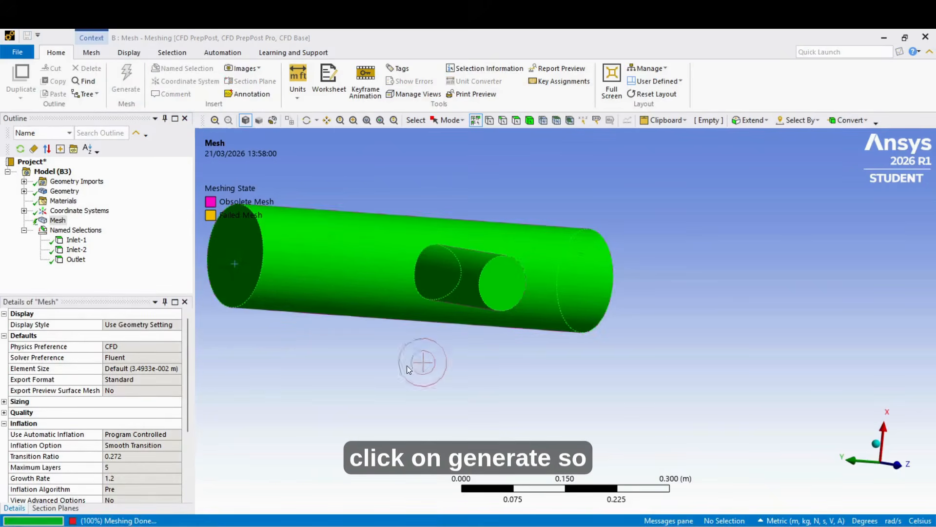
scroll(526, 291, "up", 2)
scroll(526, 291, "up", 2)
middle_click_drag(511, 311, 458, 312)
scroll(464, 380, "down", 5)
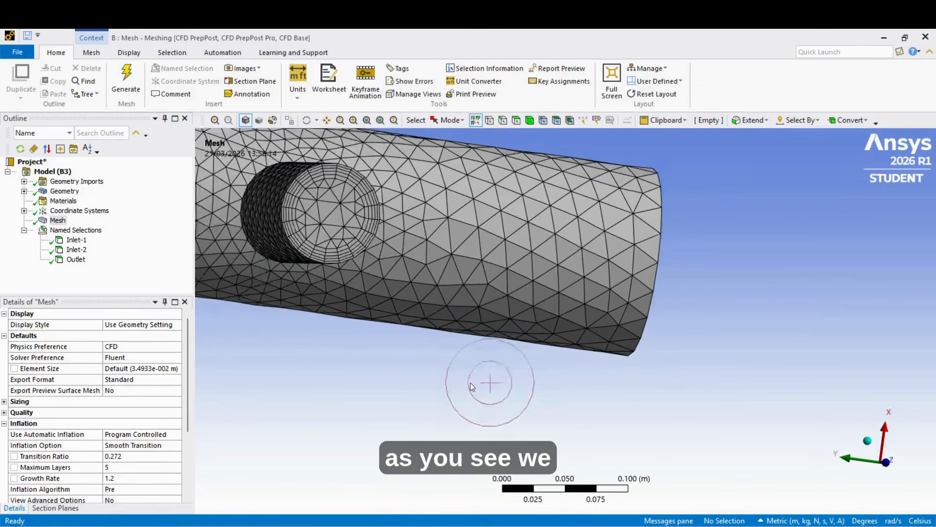
middle_click_drag(373, 261, 402, 253)
scroll(347, 220, "up", 3)
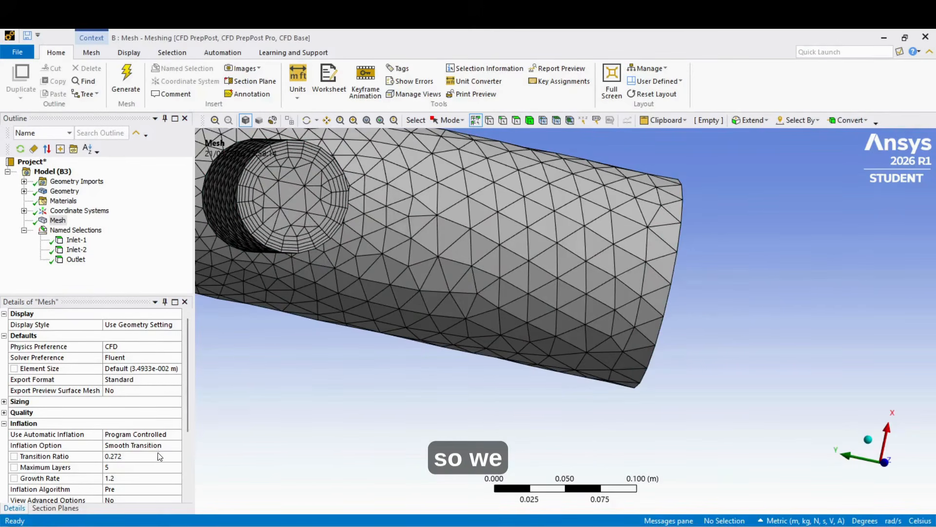
- Set the maximum inflation layers to 10, regenerate the mesh, and inspect its statistics and the layers on the pipe end faces
scroll(139, 475, "down", 1)
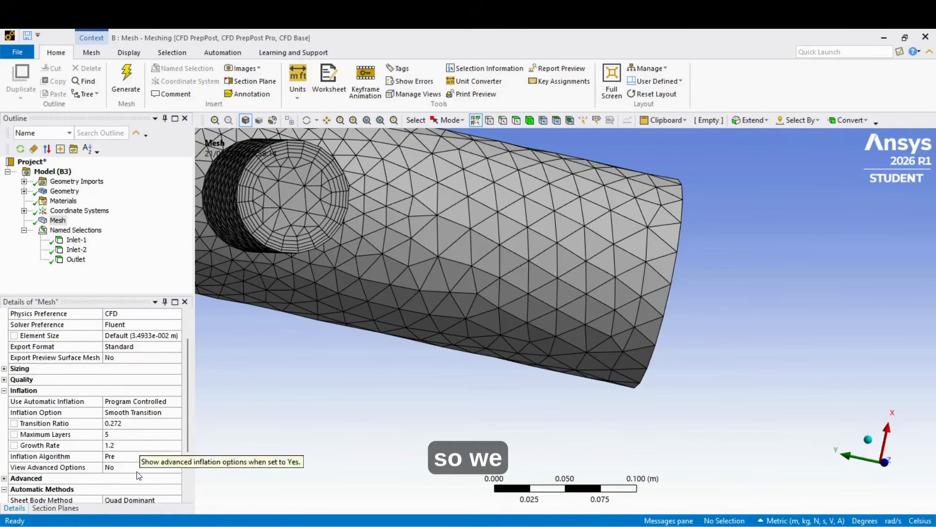
left_click(118, 437)
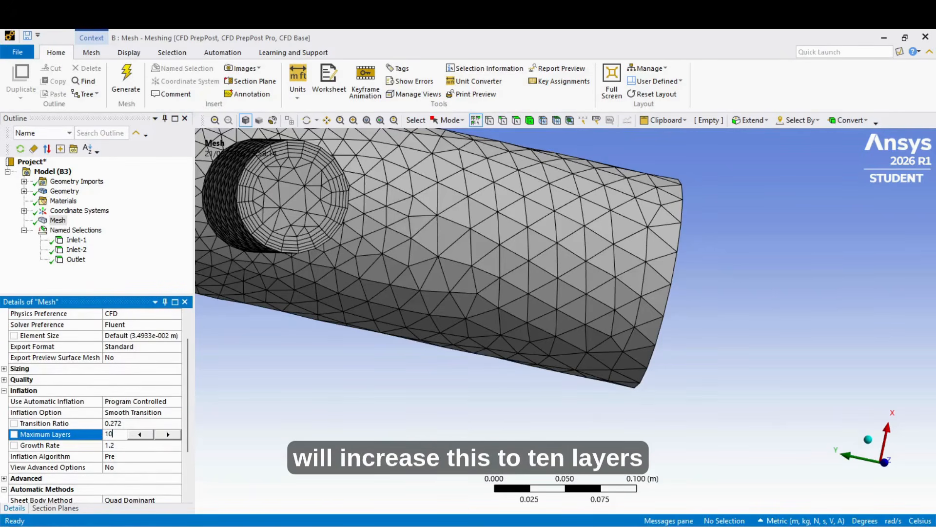
type("10")
left_click(138, 85)
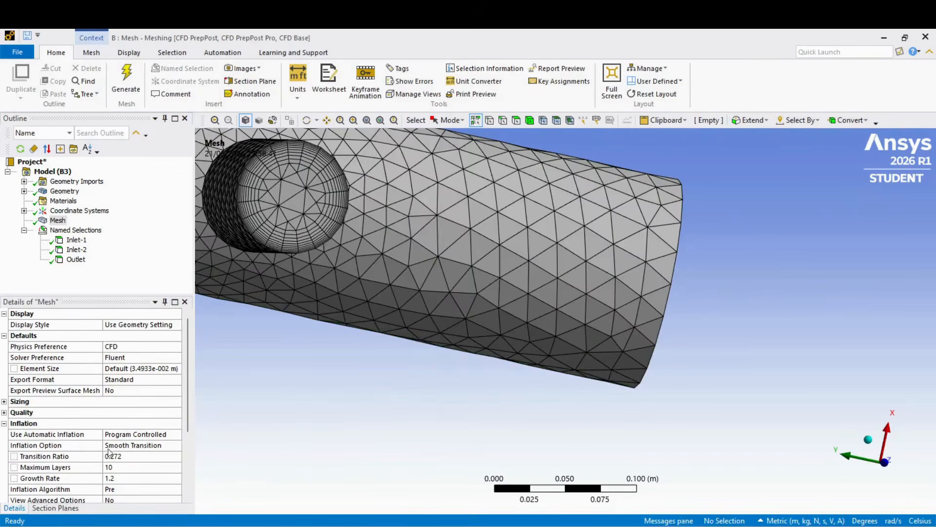
scroll(121, 450, "down", 3)
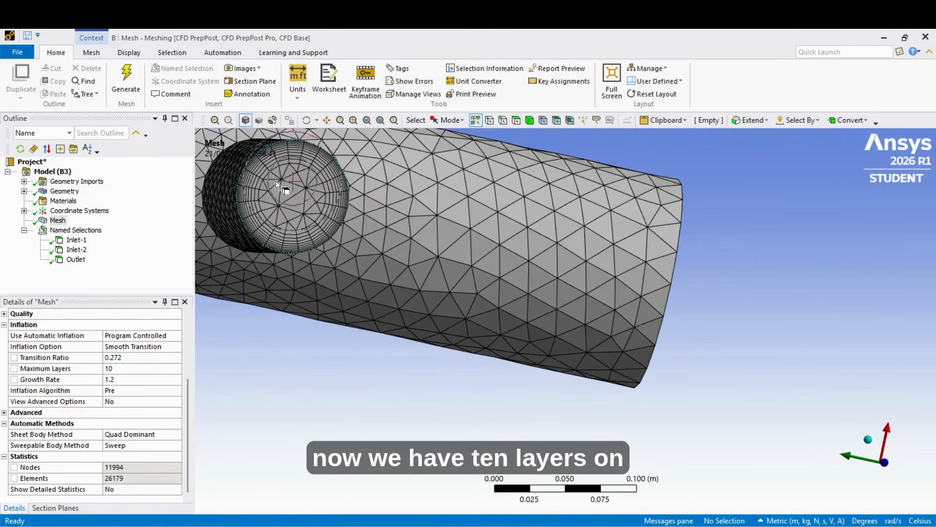
middle_click_drag(736, 313, 597, 326)
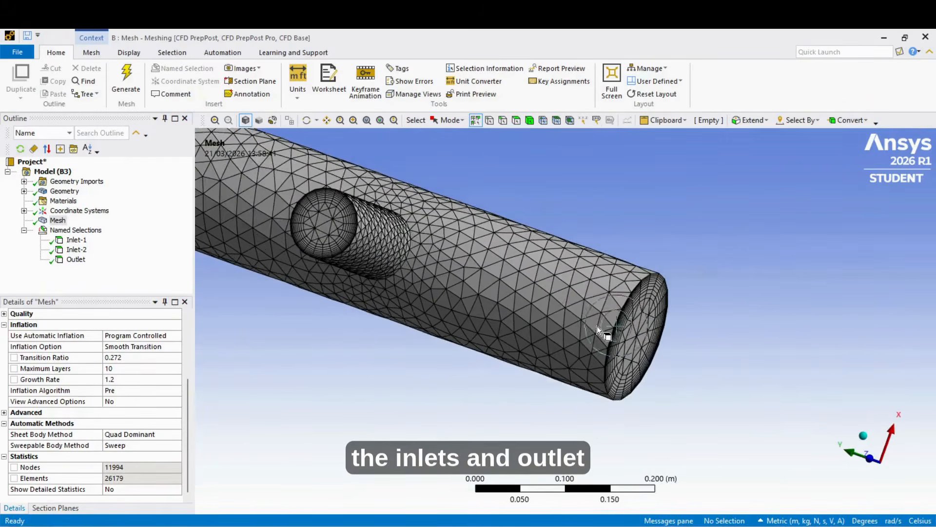
scroll(552, 306, "down", 2)
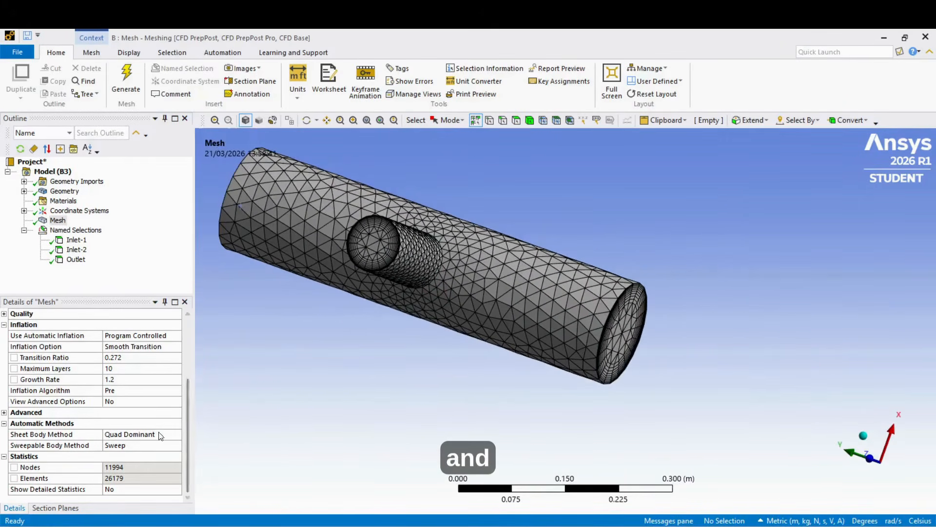
- Display the mesh by Skewness and examine the distribution and its extremes around the branch junction and end faces
scroll(161, 436, "up", 2)
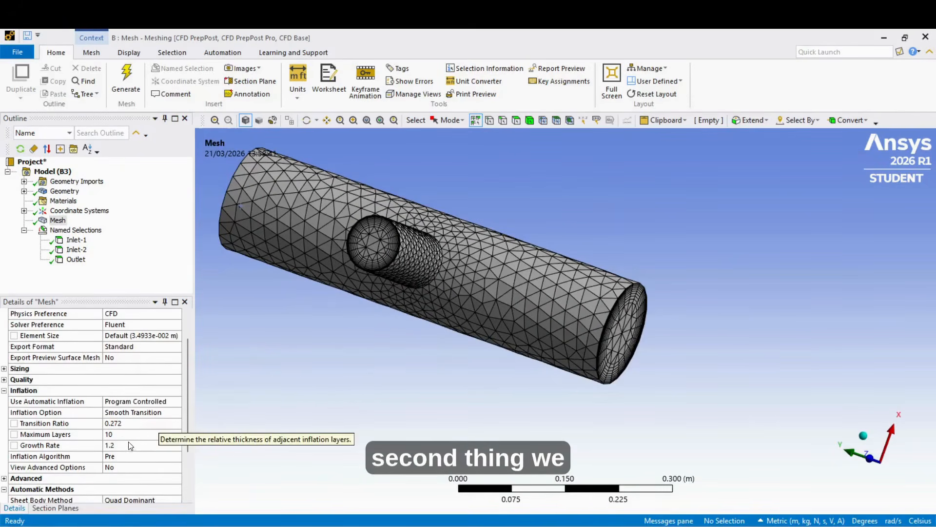
scroll(147, 464, "down", 2)
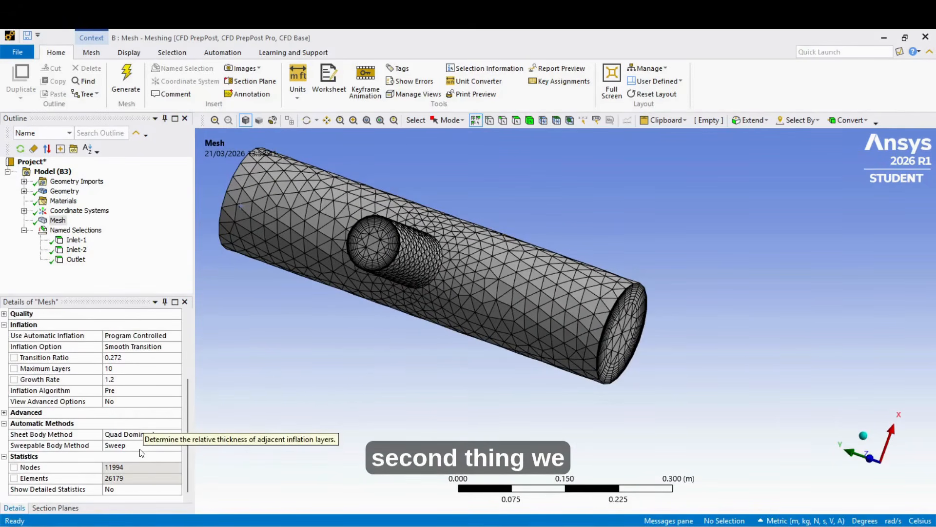
scroll(151, 474, "up", 3)
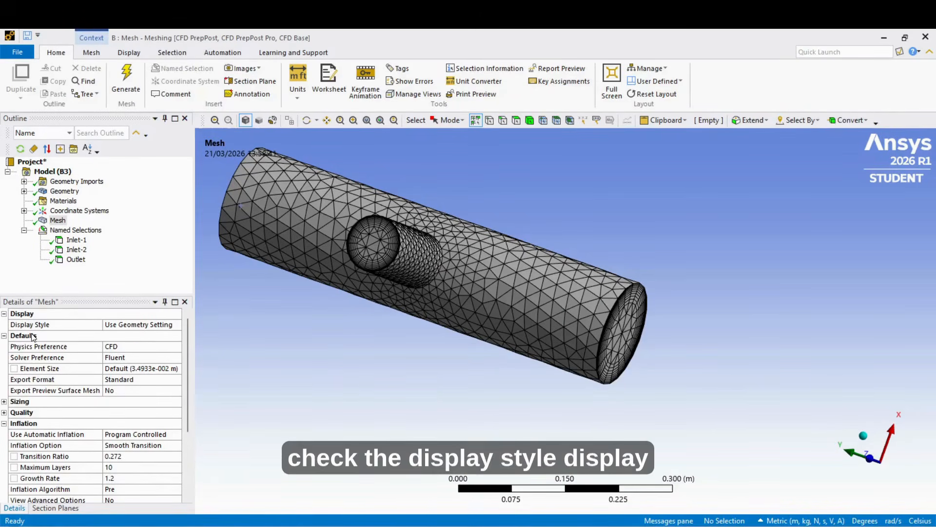
left_click(106, 324)
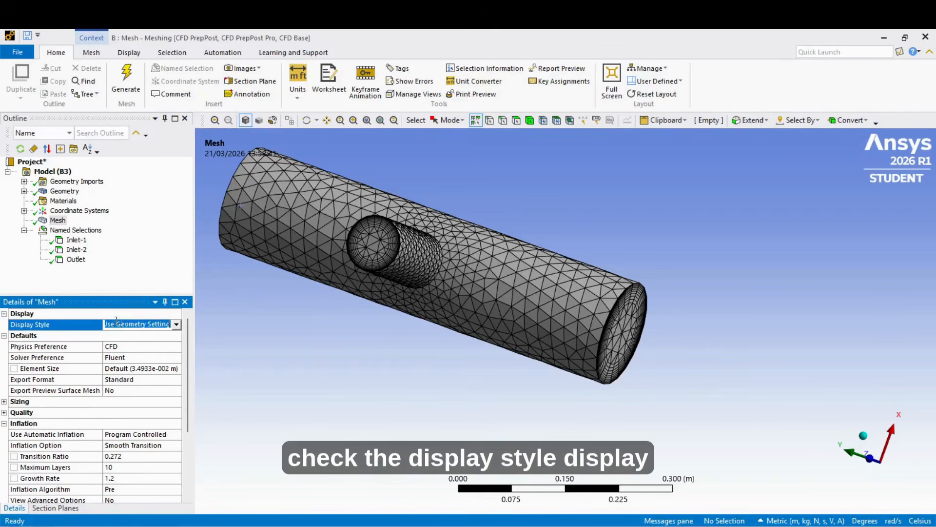
left_click(176, 324)
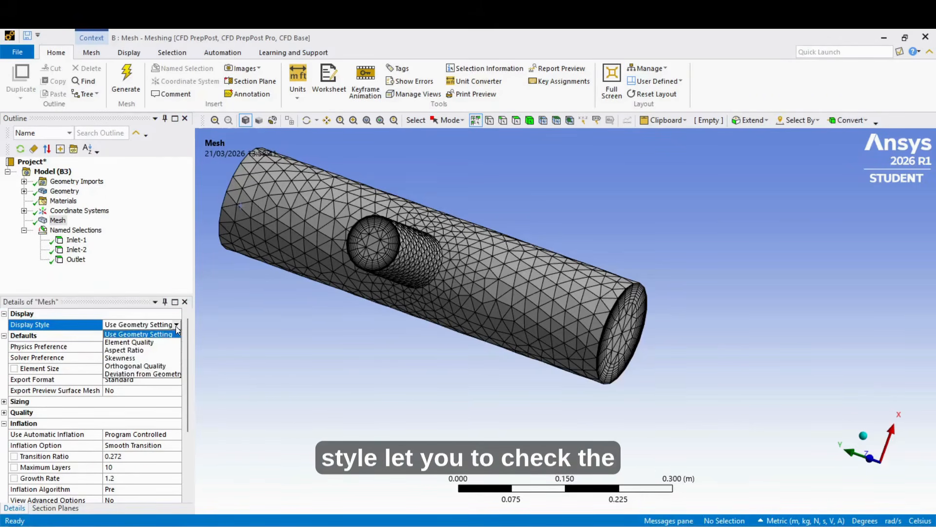
left_click(152, 358)
middle_click_drag(403, 374, 414, 331)
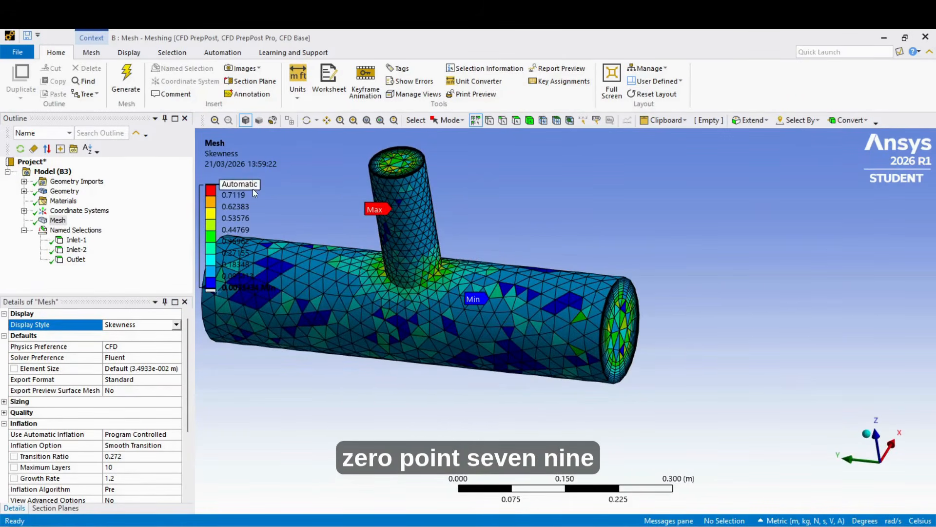
middle_click_drag(448, 372, 548, 397)
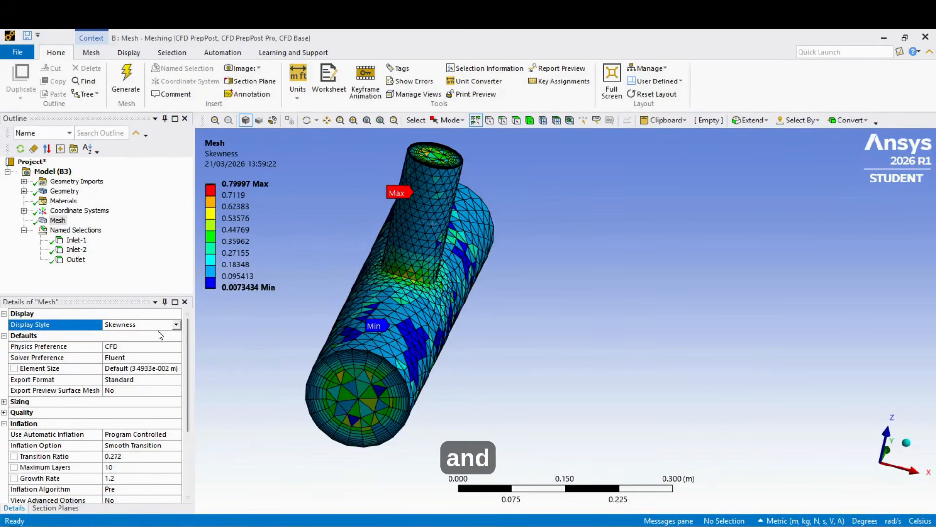
- Display the mesh by Orthogonal Quality and examine the distribution around the branch, then review the mesh settings and statistics
left_click(175, 329)
left_click(177, 326)
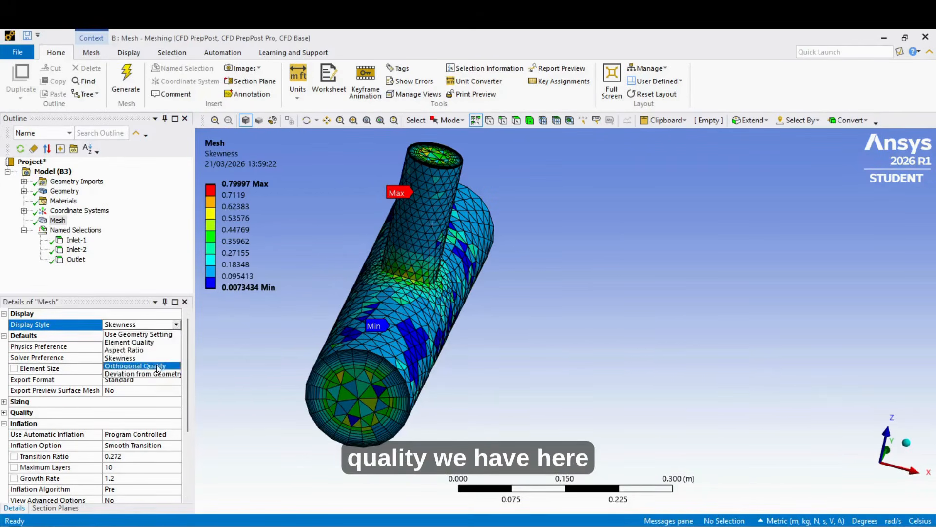
left_click(143, 366)
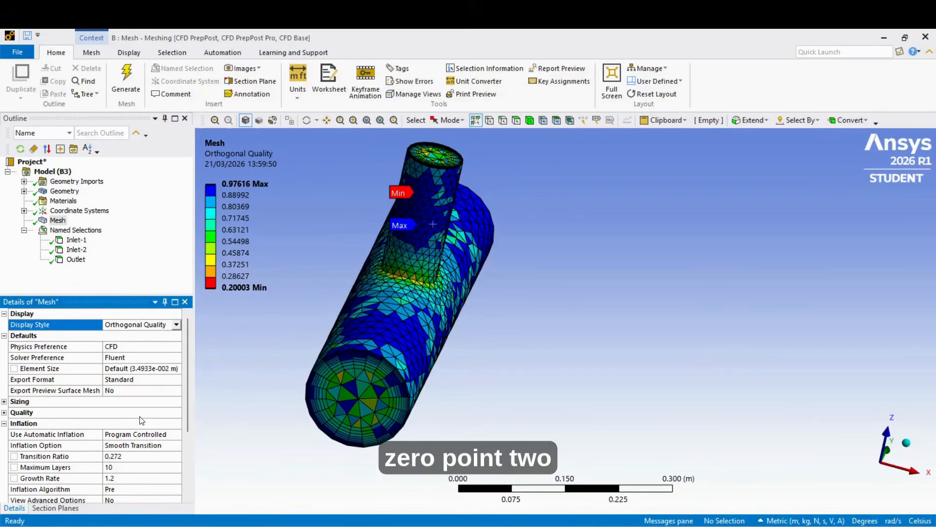
middle_click_drag(393, 439, 426, 453)
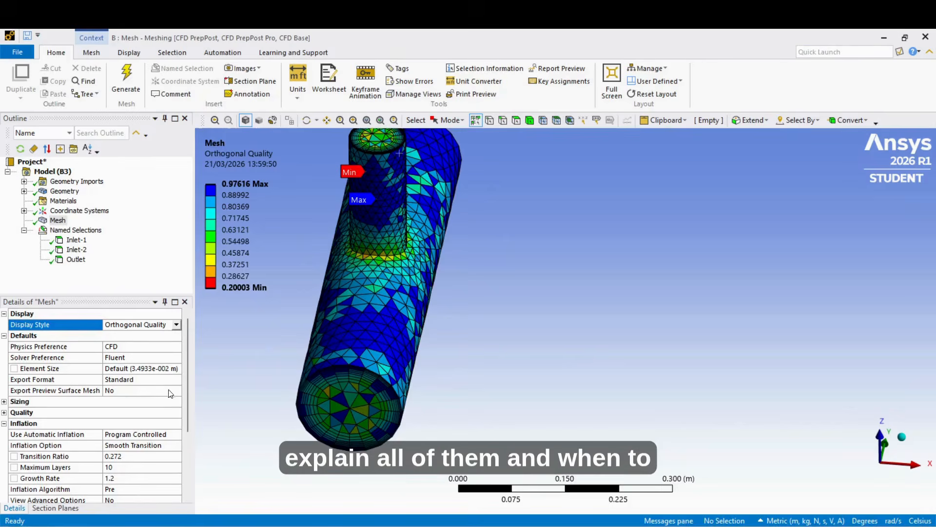
scroll(173, 425, "down", 3)
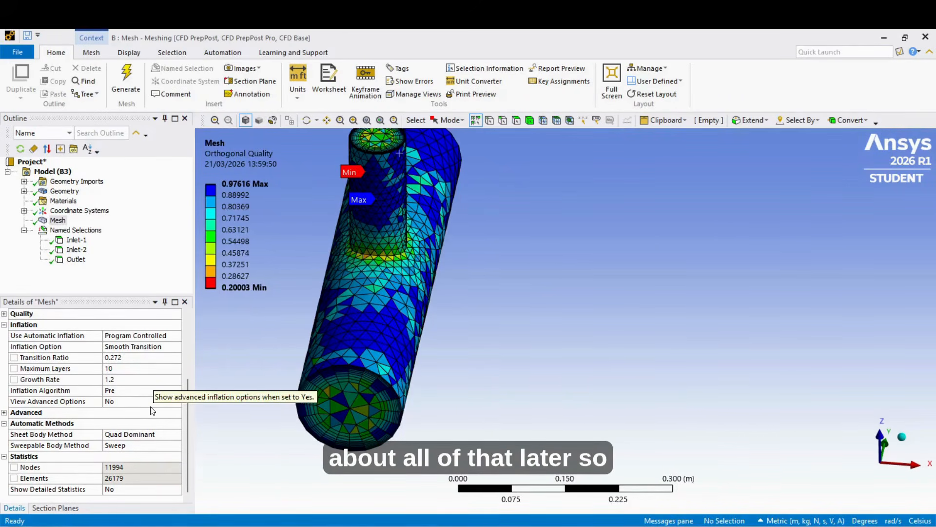
scroll(152, 417, "up", 3)
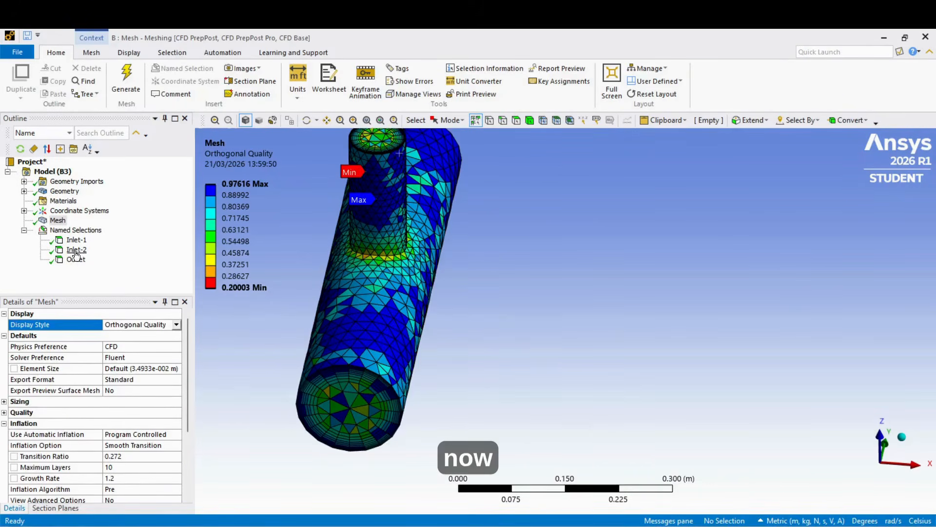
- Insert a Method control under the mesh and scope it to the whole pipe body
right_click(62, 223)
mouse_move(116, 228)
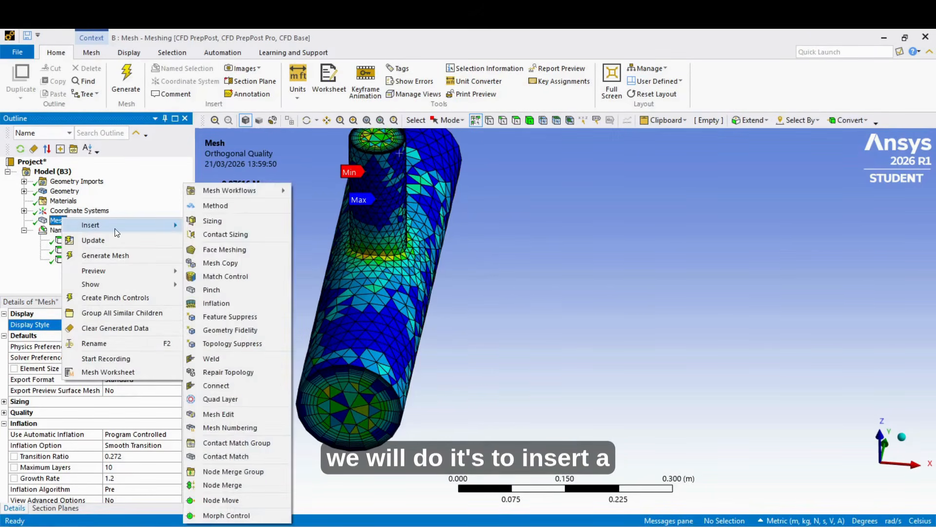
left_click(204, 206)
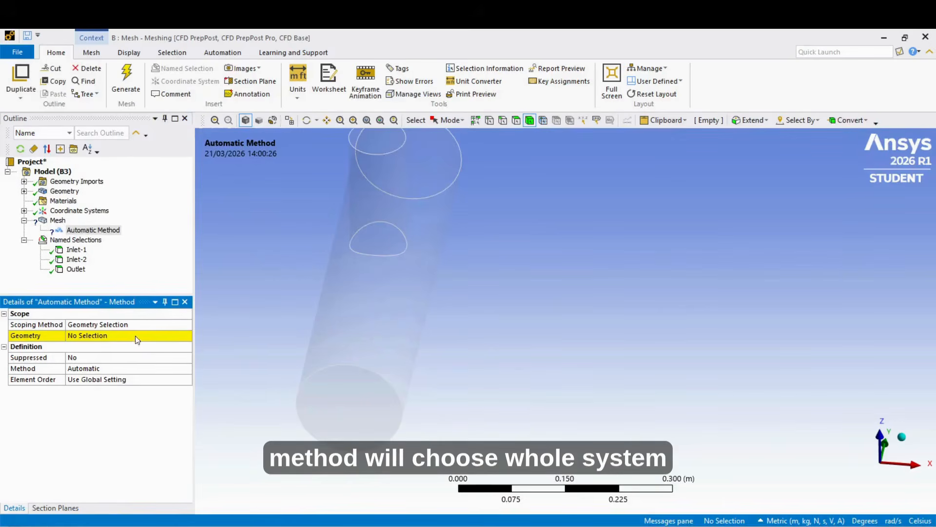
left_click(392, 349)
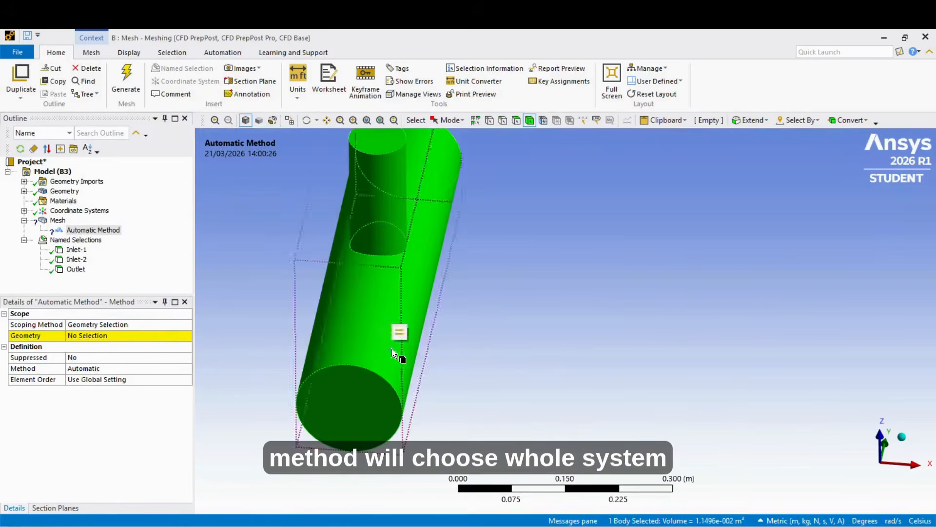
left_click(127, 337)
left_click(97, 337)
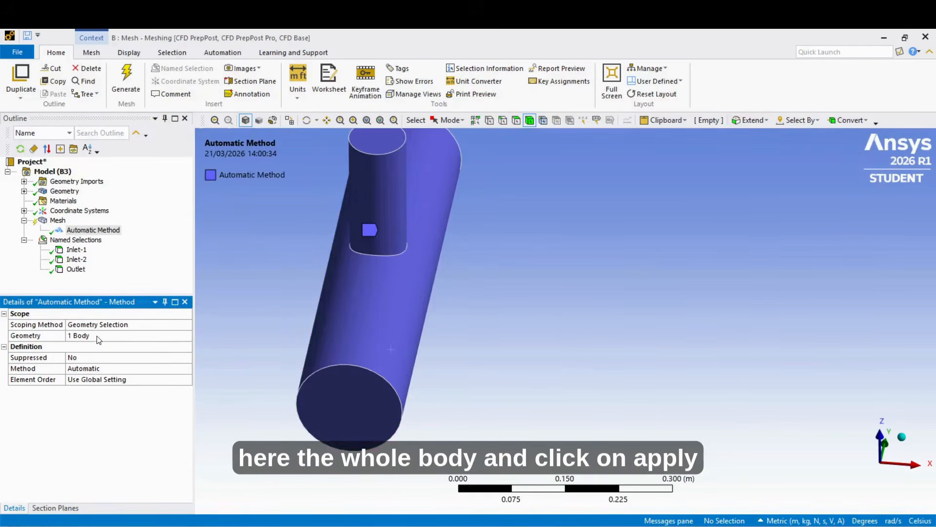
- Set the pipe body's mesh method to MultiZone
left_click(93, 368)
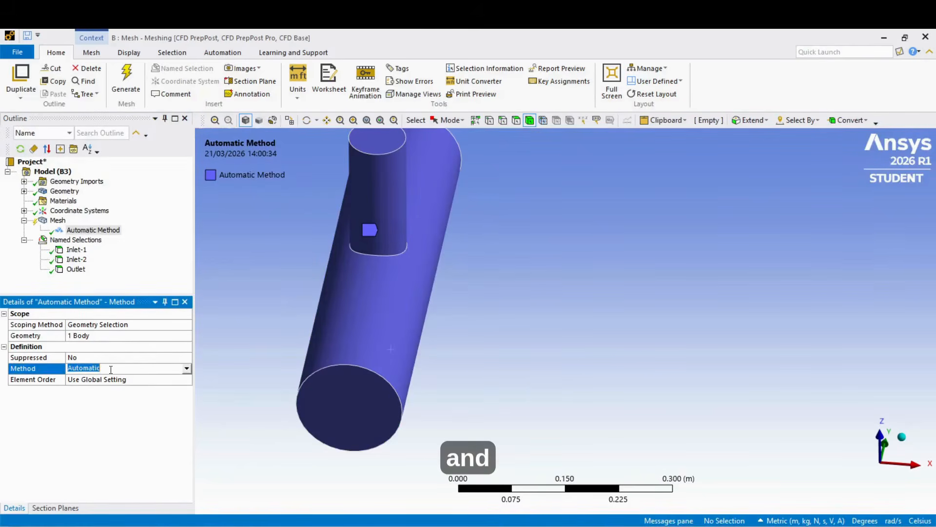
left_click(186, 369)
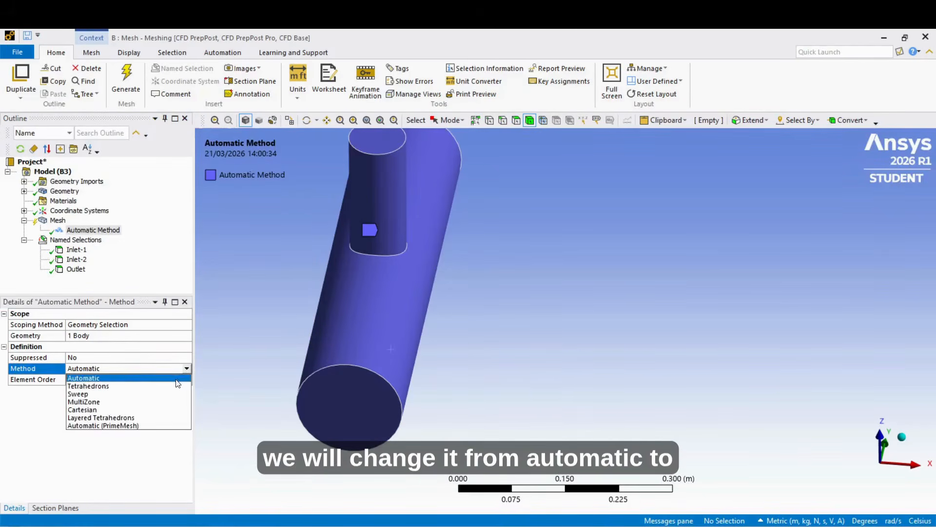
left_click(155, 401)
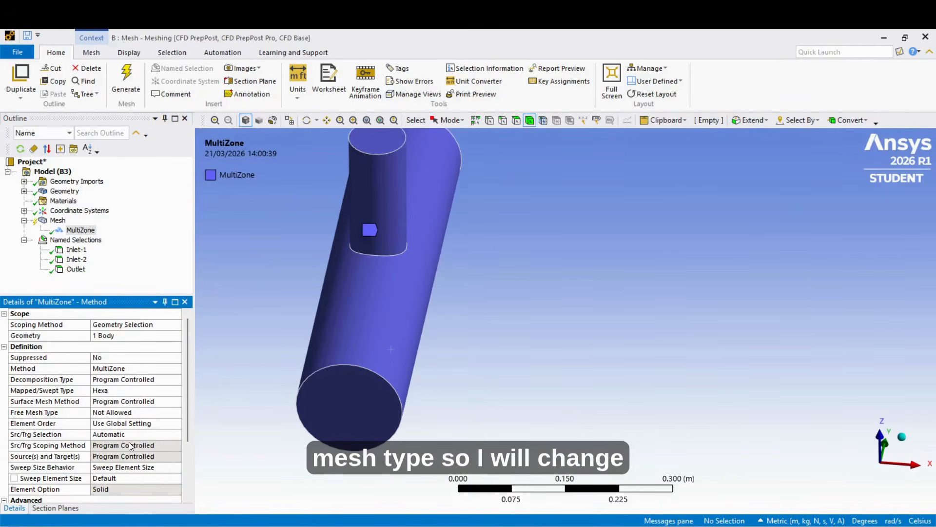
- Set the MultiZone method's Free Mesh Type to Tetra and generate the mesh
left_click(124, 412)
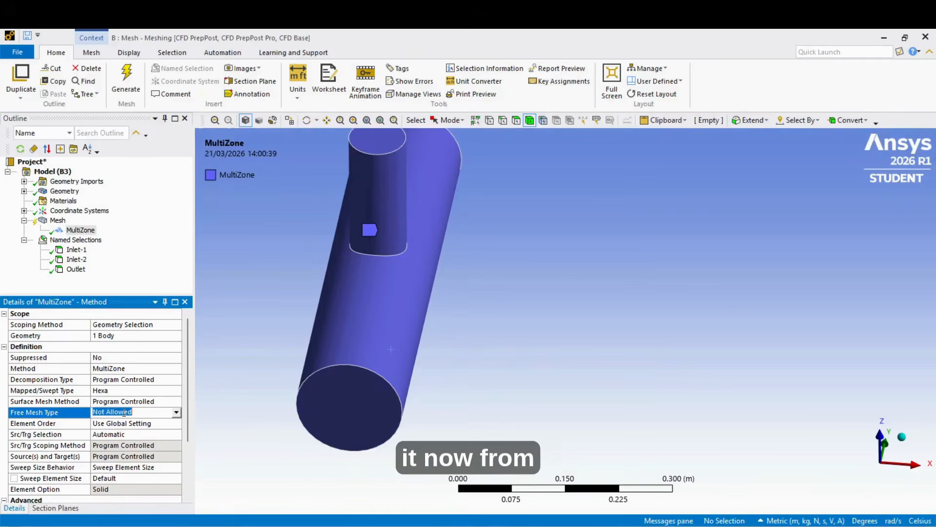
left_click(180, 414)
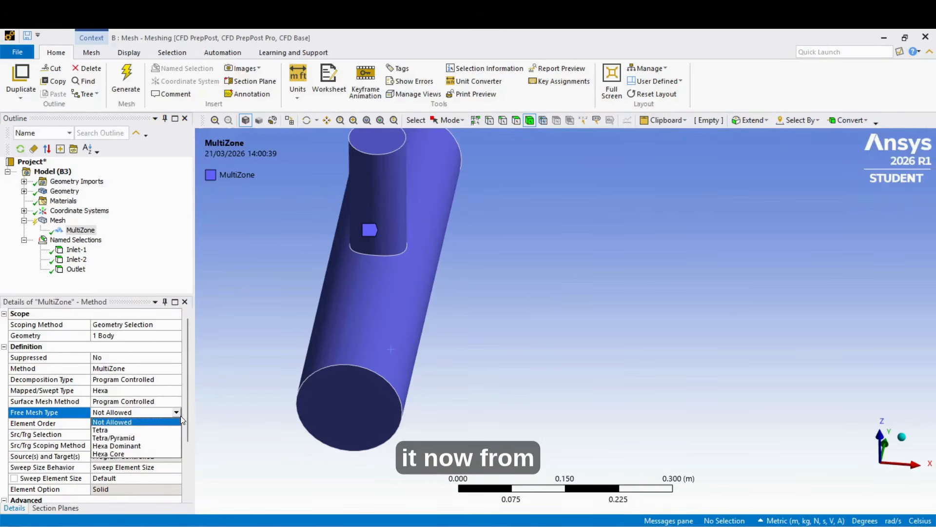
left_click(150, 432)
left_click(125, 78)
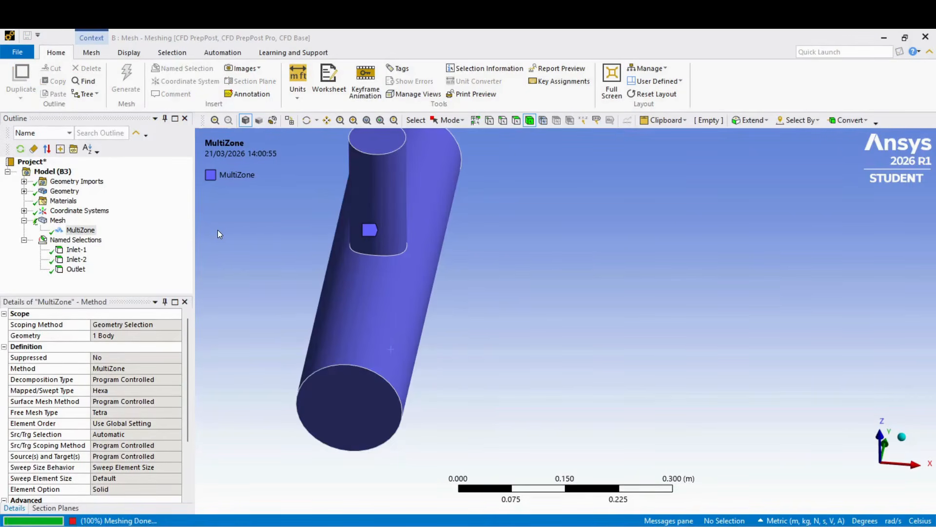
- Set the mesh Display Style to Use Geometry Setting and examine the elements on the end face, main pipe and branch
left_click(55, 221)
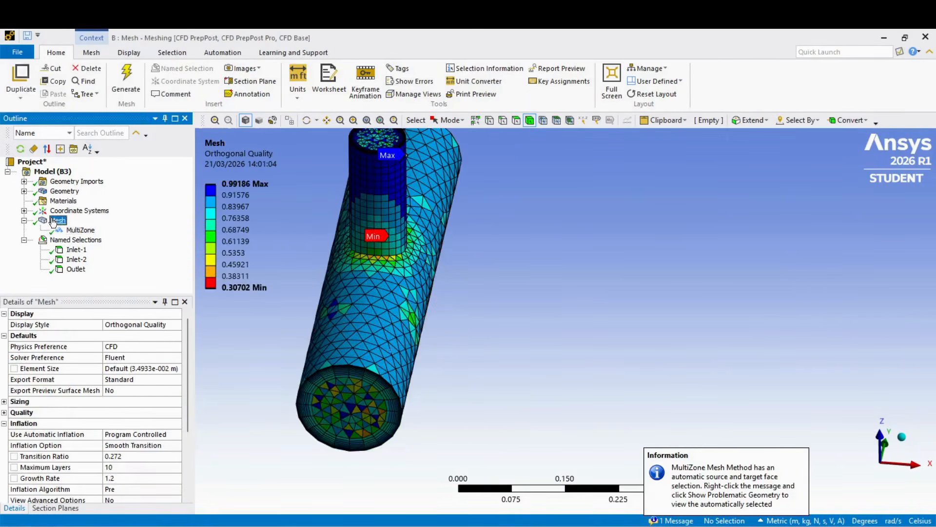
left_click(142, 325)
left_click(176, 325)
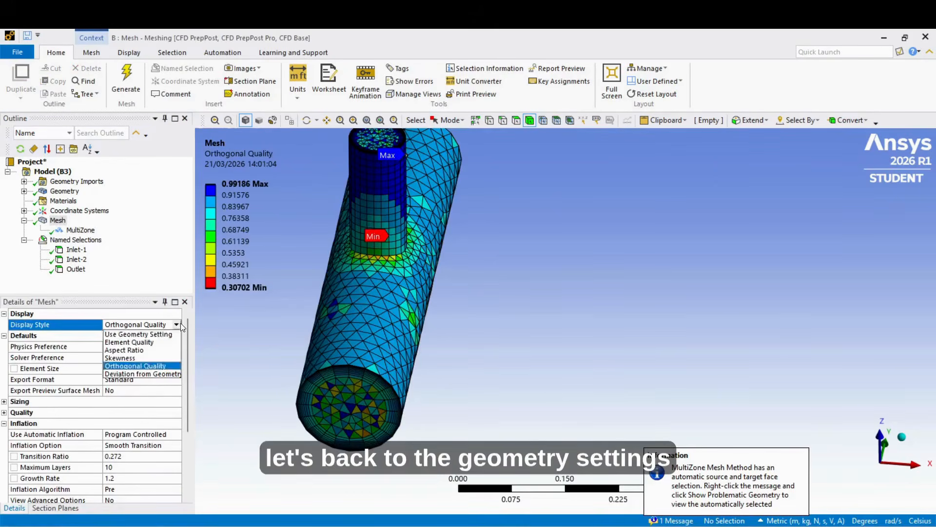
left_click(177, 337)
middle_click_drag(385, 414, 400, 366)
scroll(356, 404, "up", 2)
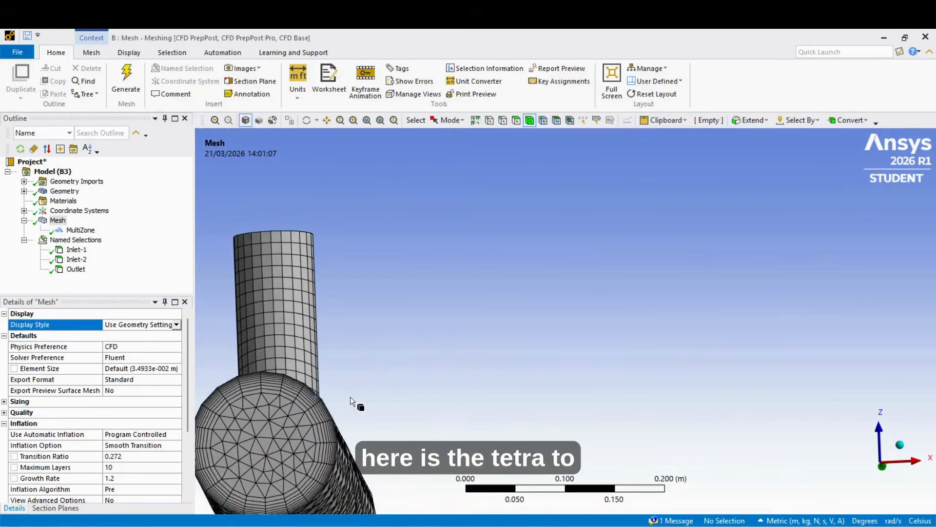
middle_click_drag(259, 378, 303, 425)
scroll(263, 393, "down", 3)
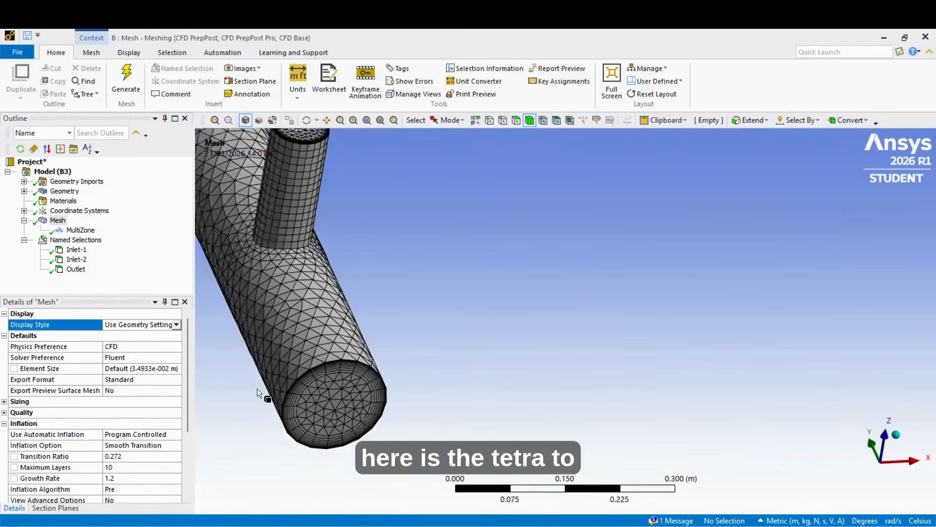
middle_click_drag(299, 201, 300, 168)
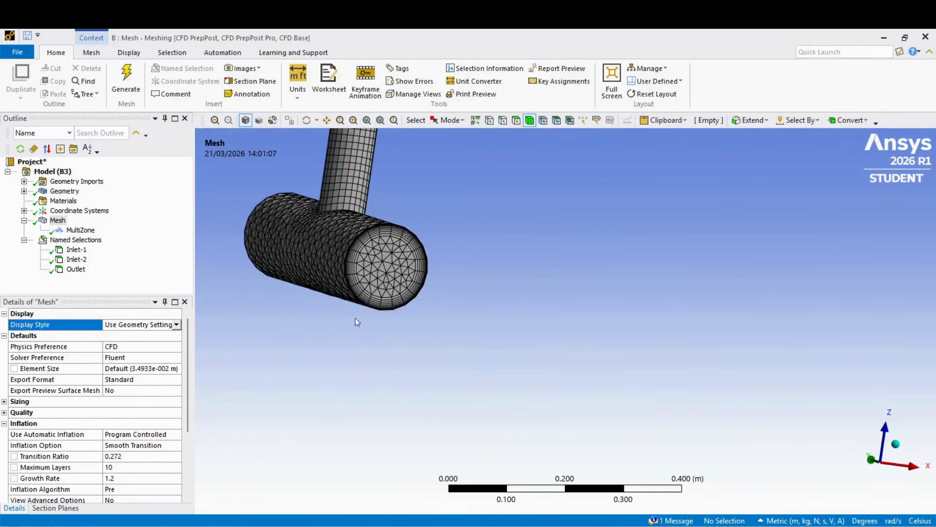
middle_click_drag(377, 336, 336, 375)
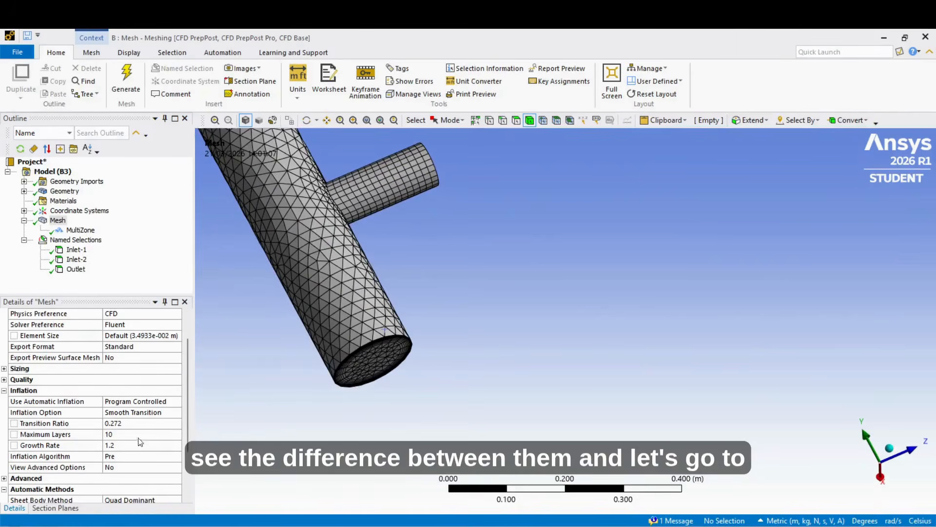
- Set the MultiZone method's Free Mesh Type to Tetra/Pyramid and review its advanced options
left_click(81, 231)
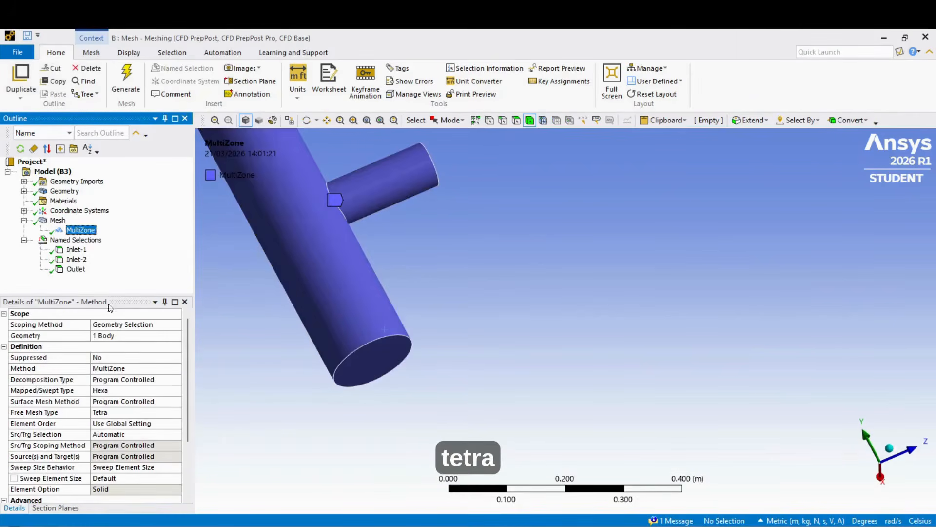
left_click(128, 418)
left_click(178, 417)
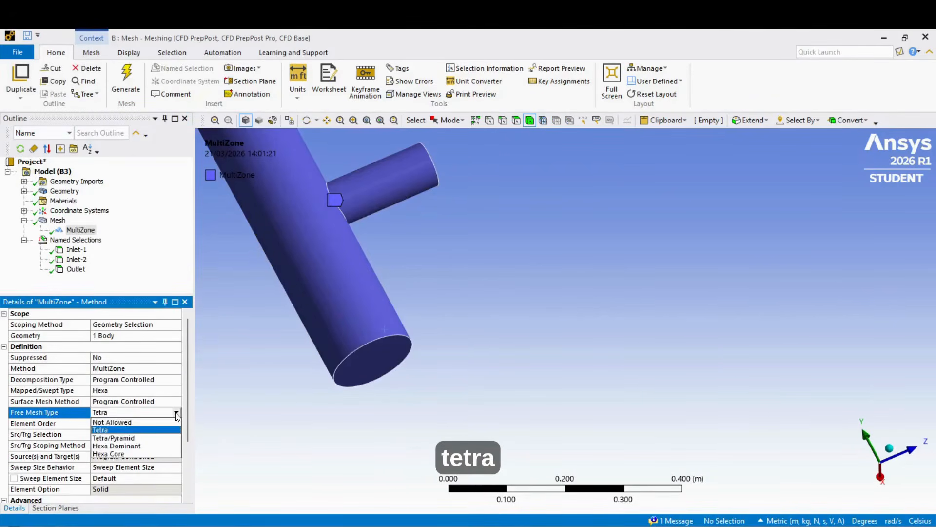
left_click(162, 439)
scroll(163, 439, "down", 3)
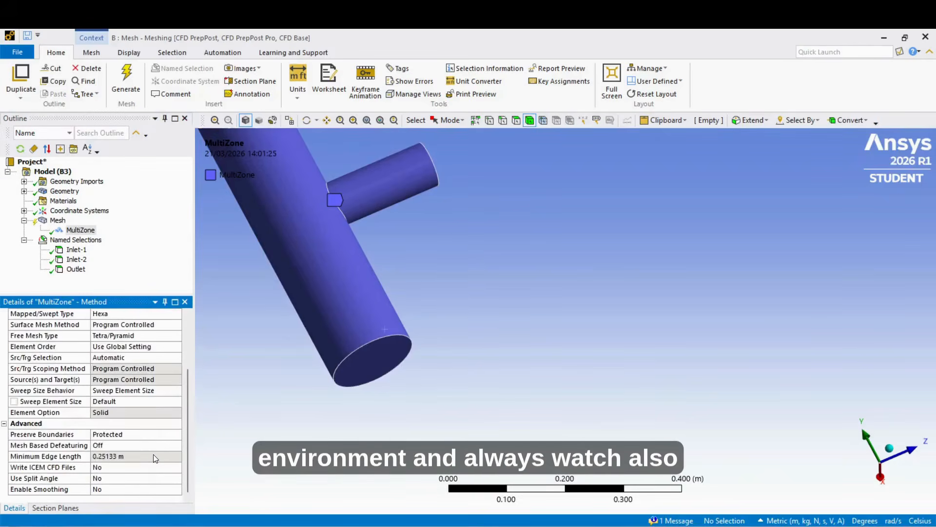
scroll(150, 452, "up", 3)
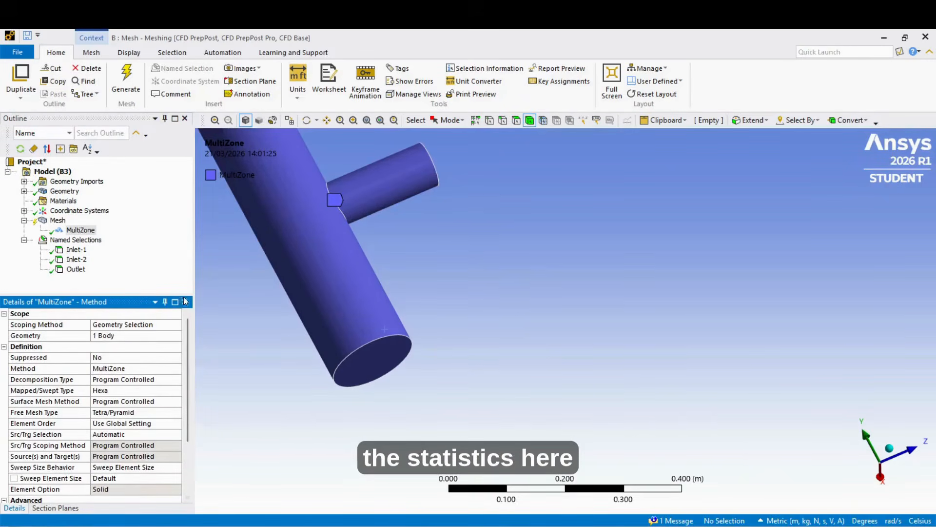
- Check the node and element statistics of the existing mesh, then regenerate the mesh with the Tetra/Pyramid setting
left_click(59, 220)
scroll(156, 487, "down", 5)
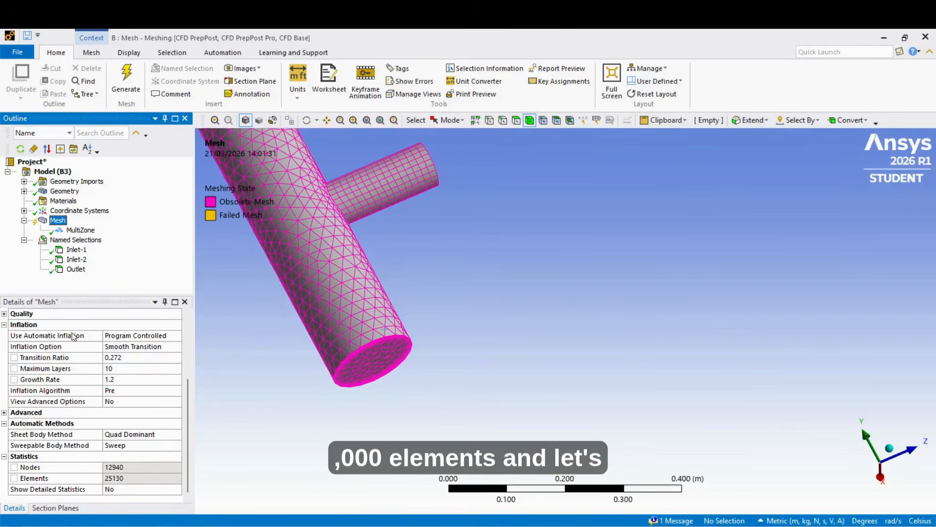
left_click(80, 230)
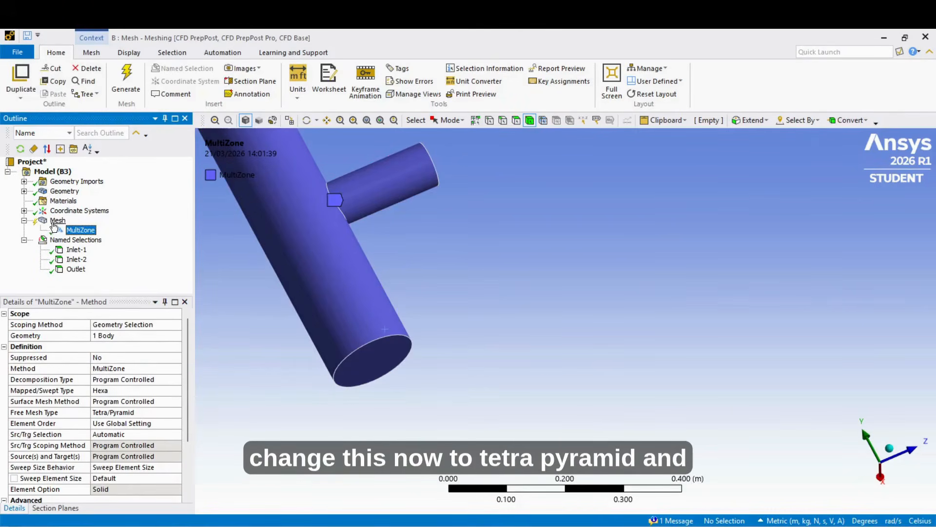
left_click(57, 220)
left_click(125, 82)
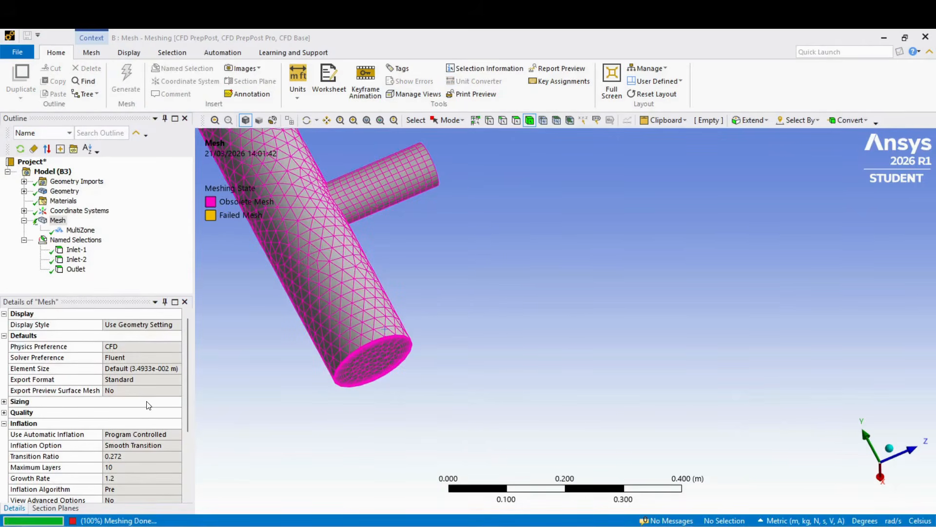
- Review the regenerated mesh's statistics and examine its element shapes on the pipe wall, end face and branch junction
scroll(155, 440, "down", 3)
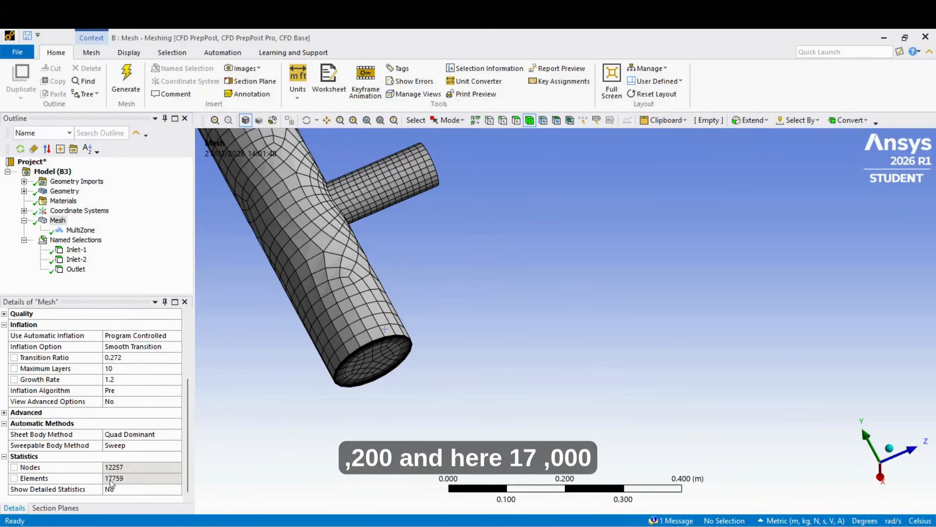
middle_click_drag(273, 432, 343, 479)
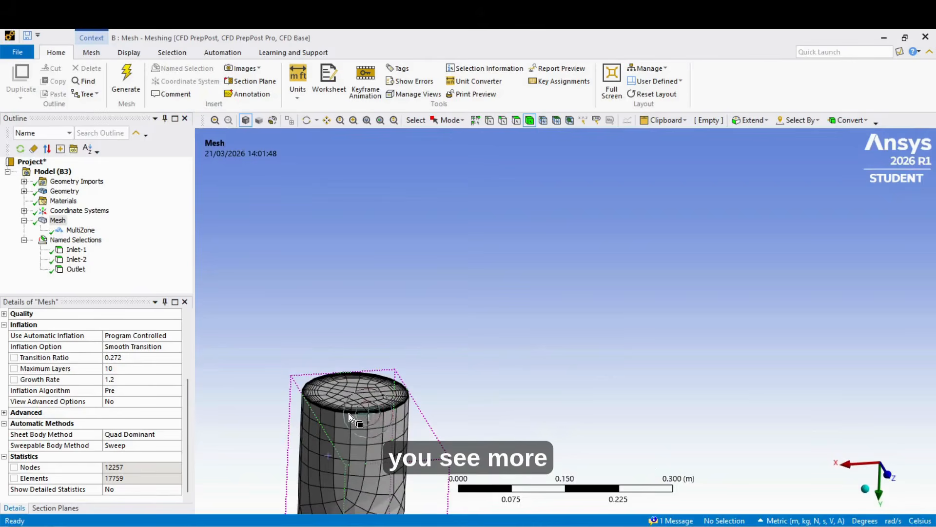
scroll(366, 469, "down", 4)
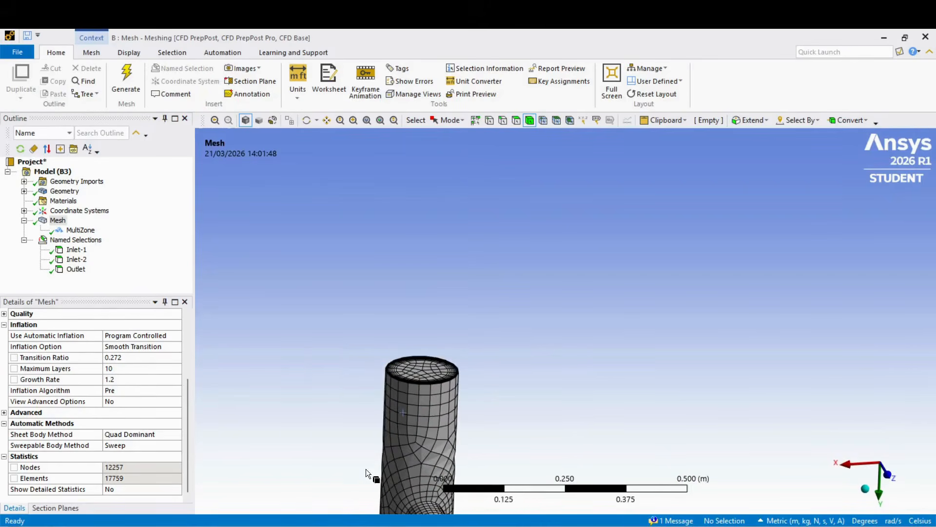
middle_click_drag(407, 484, 366, 466)
scroll(458, 417, "up", 6)
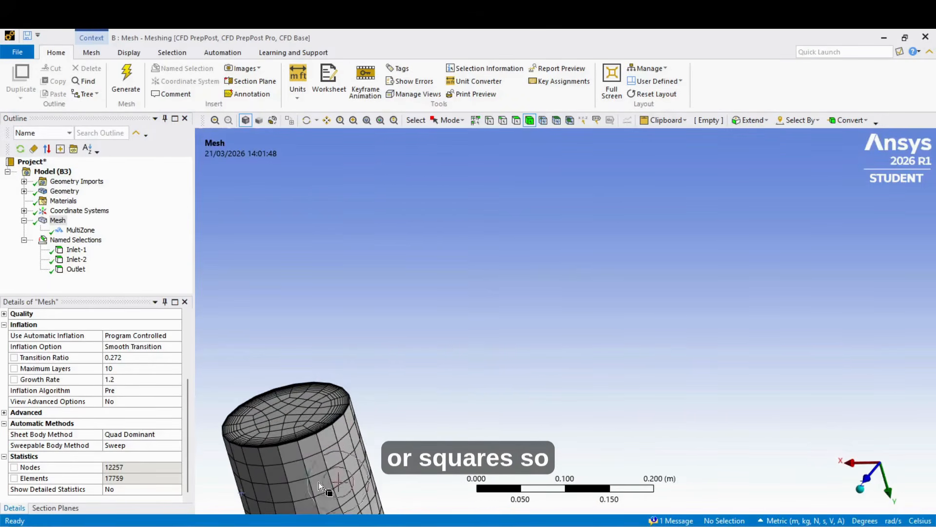
middle_click_drag(303, 431, 371, 414)
scroll(292, 417, "down", 2)
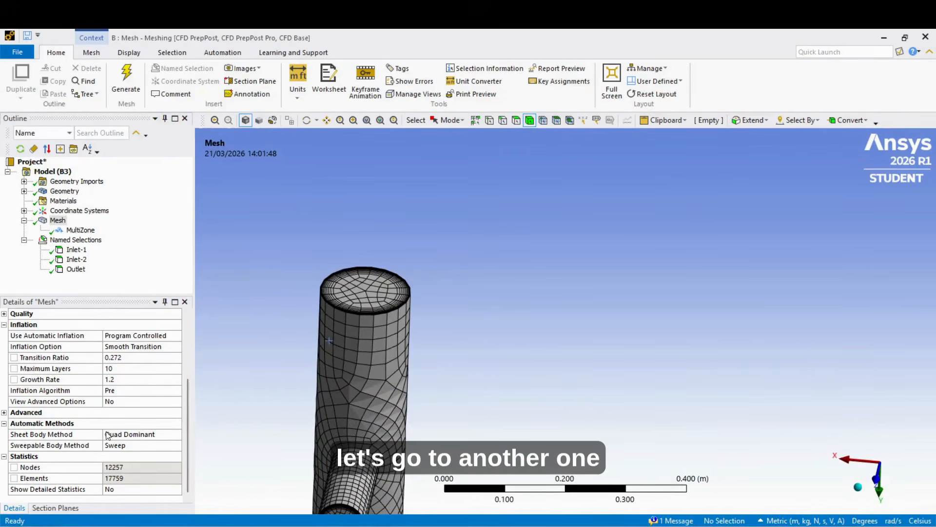
- Set the MultiZone method's Free Mesh Type to Hexa Core
right_click(76, 234)
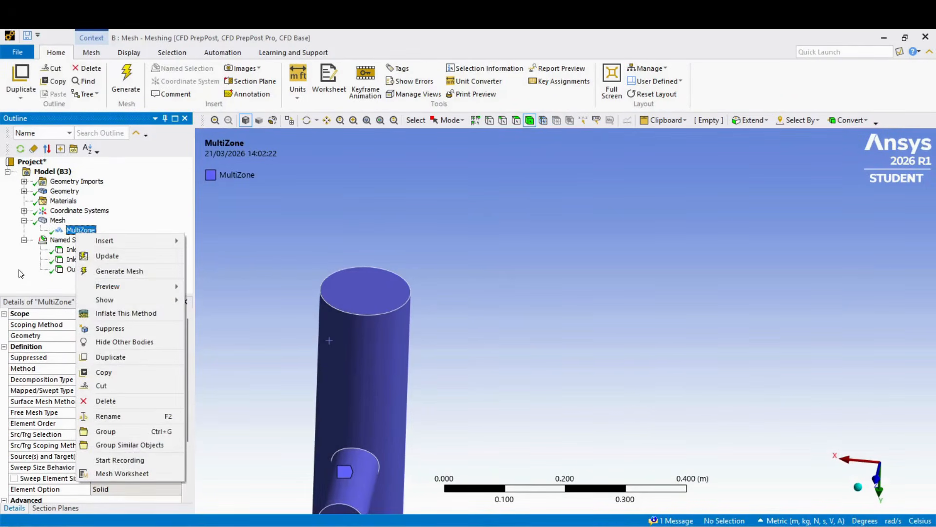
left_click(21, 274)
left_click(149, 414)
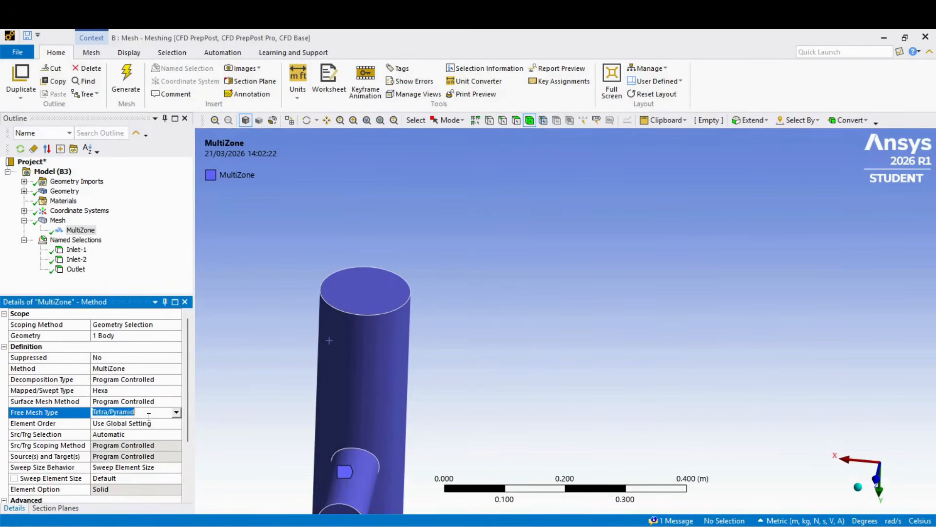
left_click(176, 412)
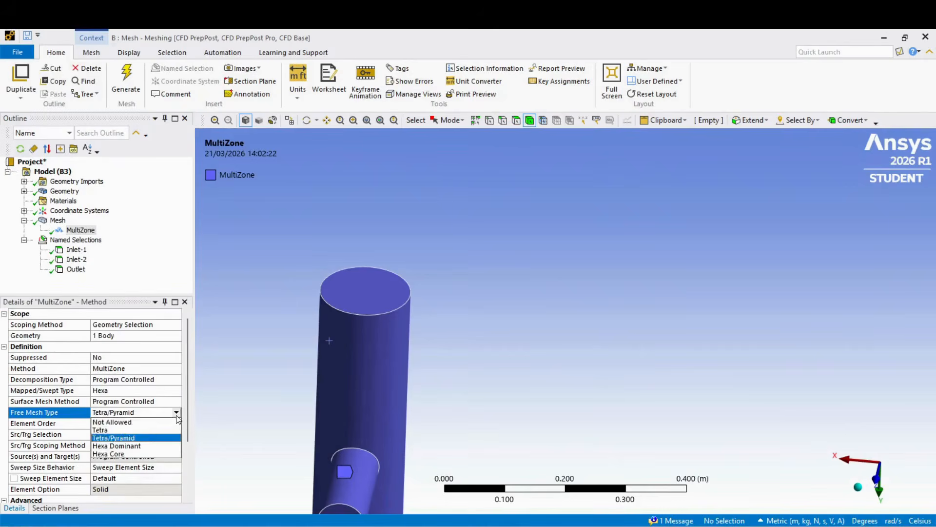
left_click(133, 452)
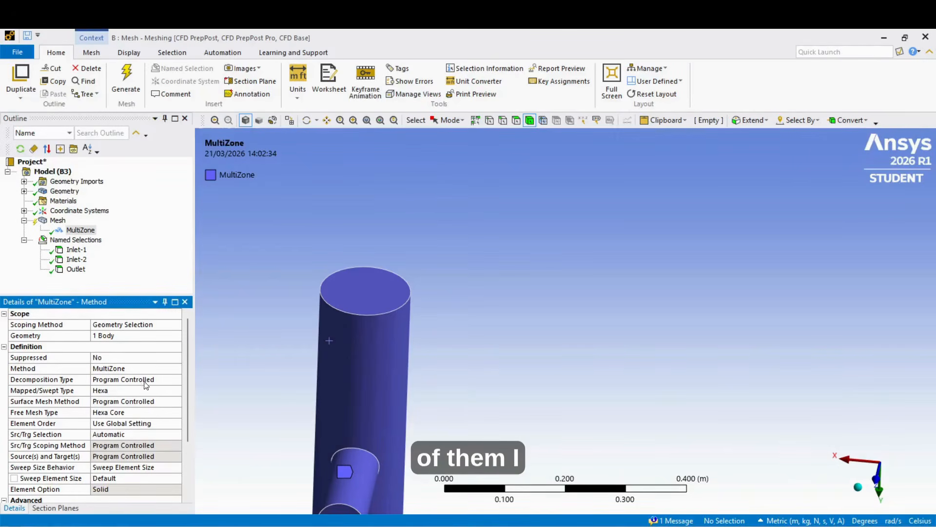
- Set the MultiZone method's Free Mesh Type to Hexa Dominant, then regenerate and display the mesh
left_click(128, 414)
left_click(128, 414)
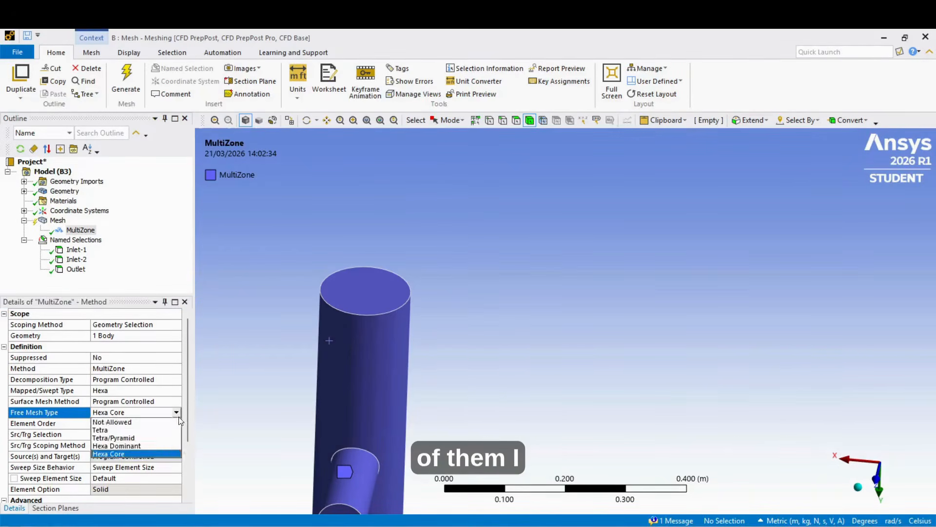
left_click(142, 445)
left_click(126, 78)
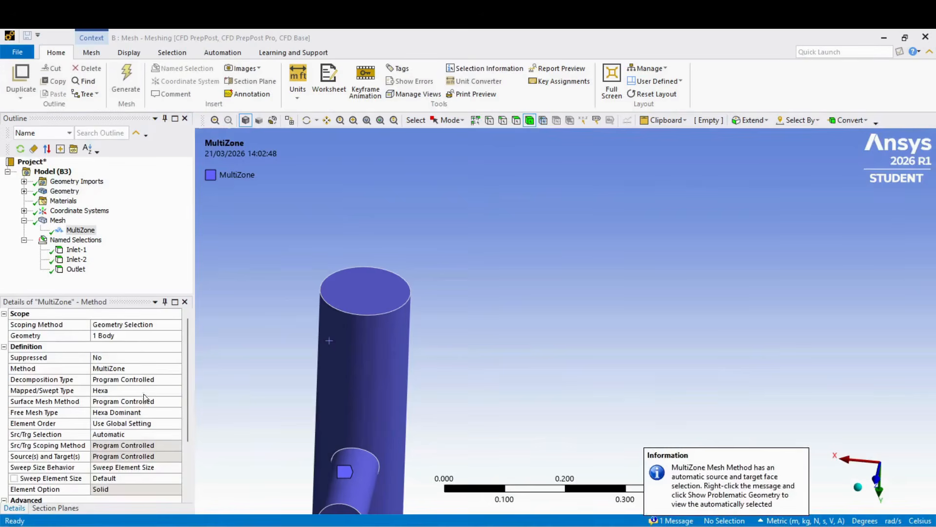
scroll(140, 399, "down", 3)
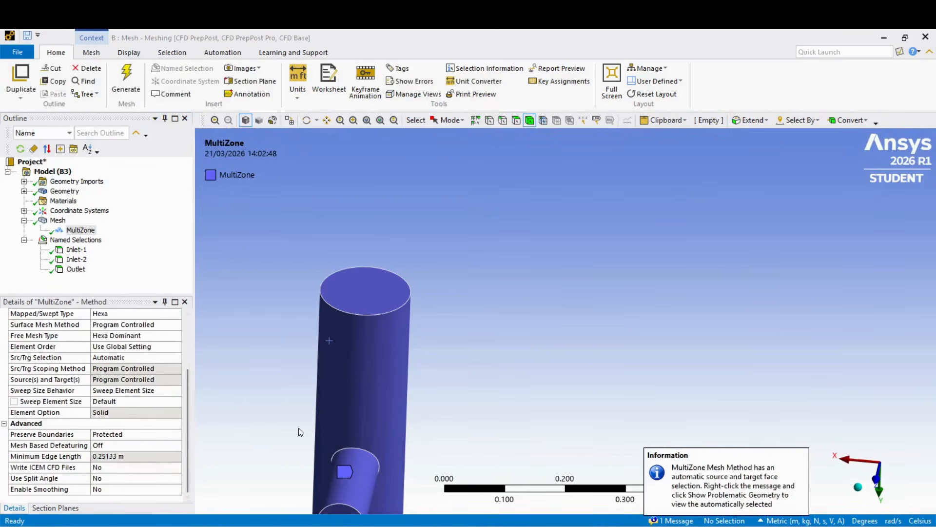
left_click(57, 220)
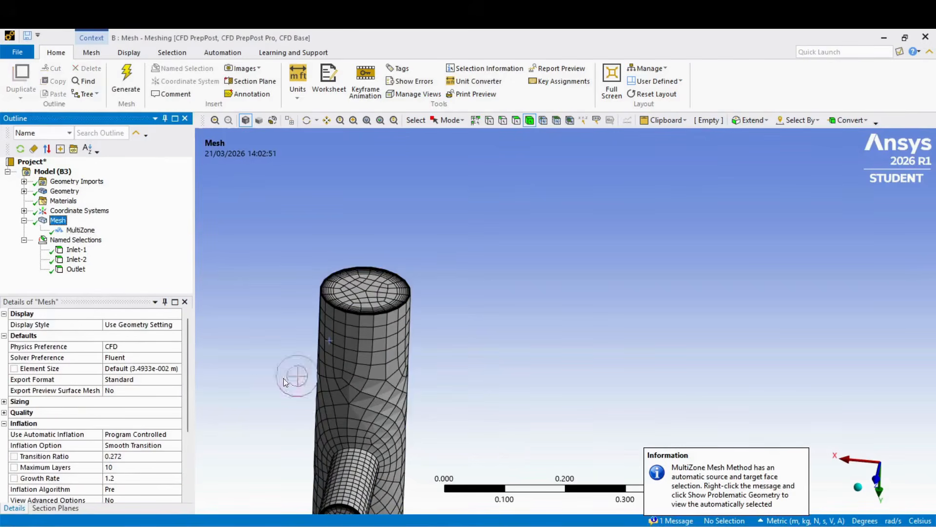
- Cut the pipe mesh lengthwise through the main pipe and branch with a section plane drawn in the Z-axis view
middle_click_drag(438, 418, 491, 414)
scroll(491, 414, "down", 2)
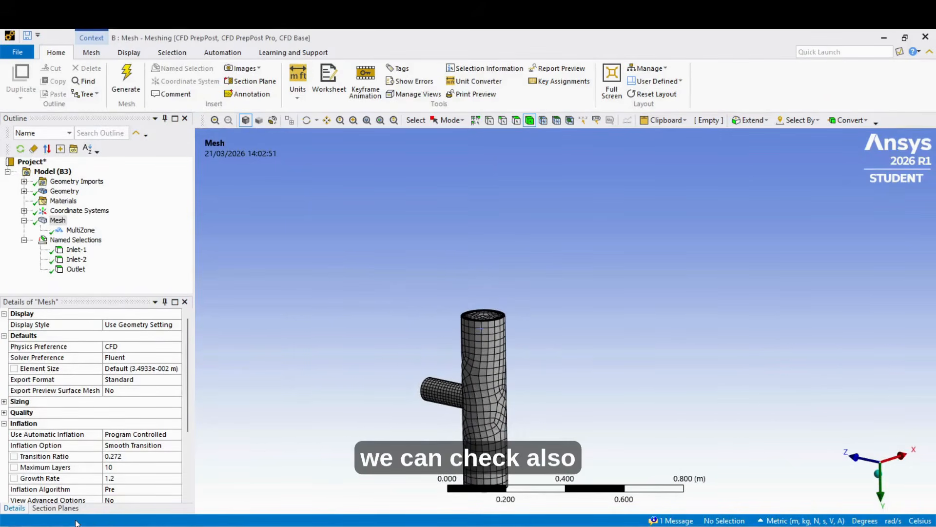
left_click(861, 461)
scroll(537, 390, "down", 1)
scroll(537, 462, "up", 2)
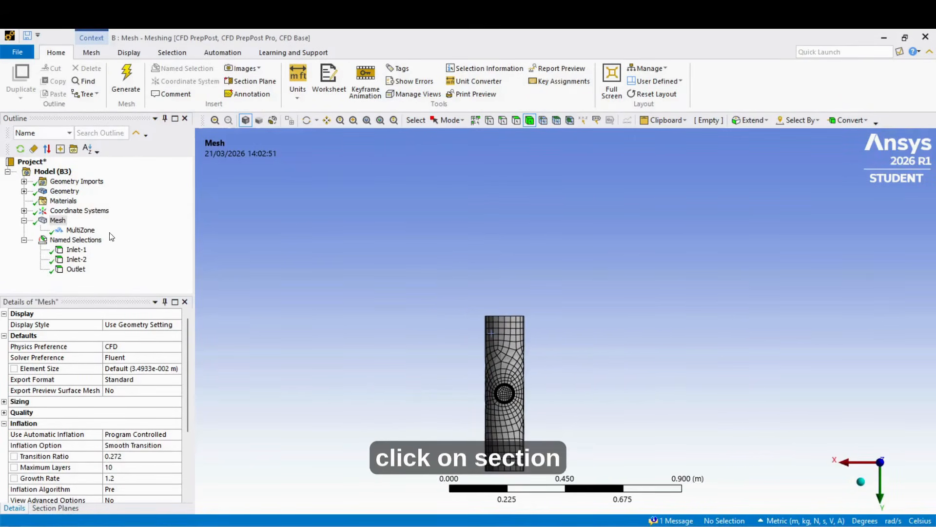
left_click(250, 81)
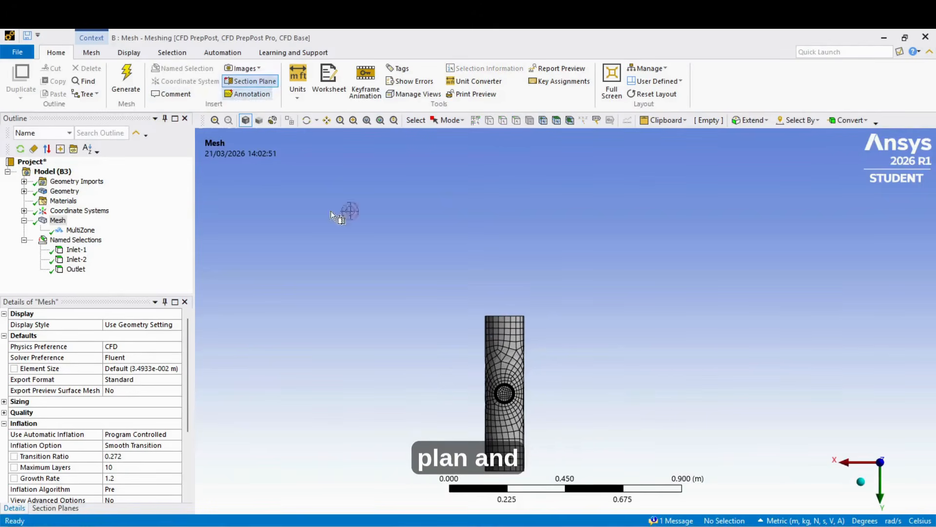
left_click_drag(505, 303, 508, 493)
- Examine the interior elements of the Hexa Dominant mesh in section, along the main pipe and around the branch junction
mouse_move(564, 457)
middle_mouse_down()
mouse_move(428, 464)
mouse_move(366, 450)
mouse_move(378, 480)
middle_mouse_up()
scroll(527, 442, "up", 3)
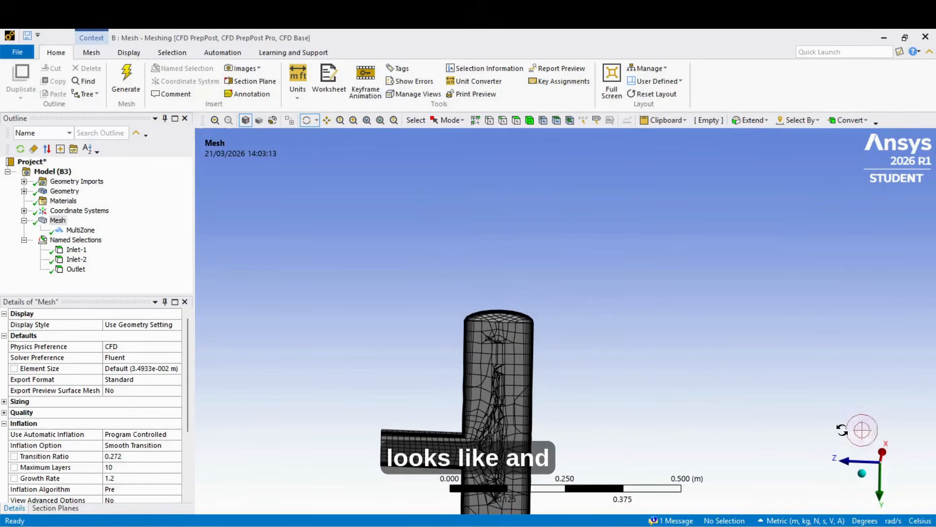
scroll(594, 305, "down", 5)
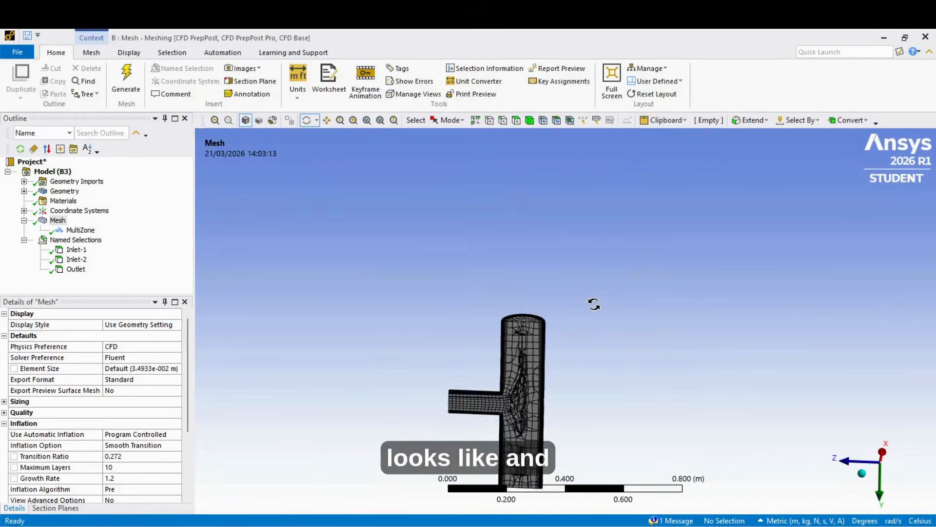
scroll(558, 486, "up", 2)
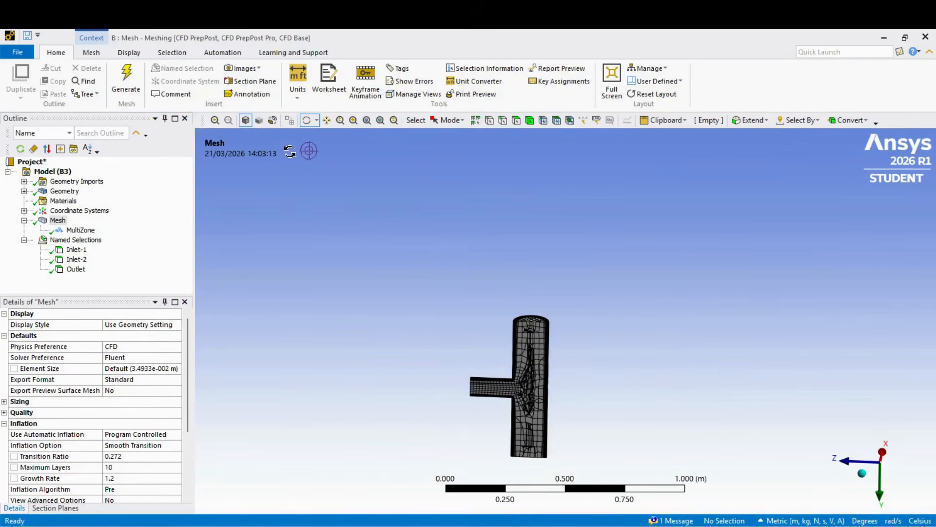
left_click(327, 120)
left_click_drag(598, 337, 572, 259)
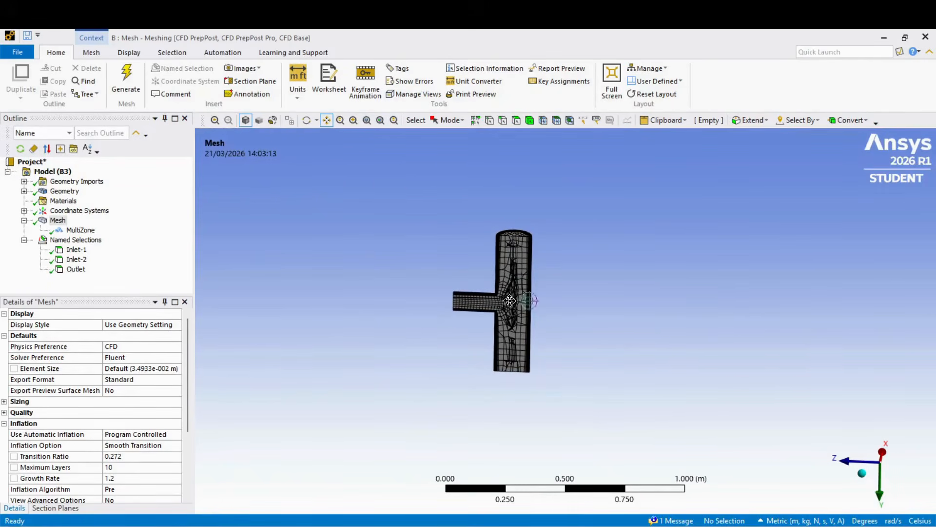
scroll(508, 299, "up", 3)
scroll(553, 282, "down", 1)
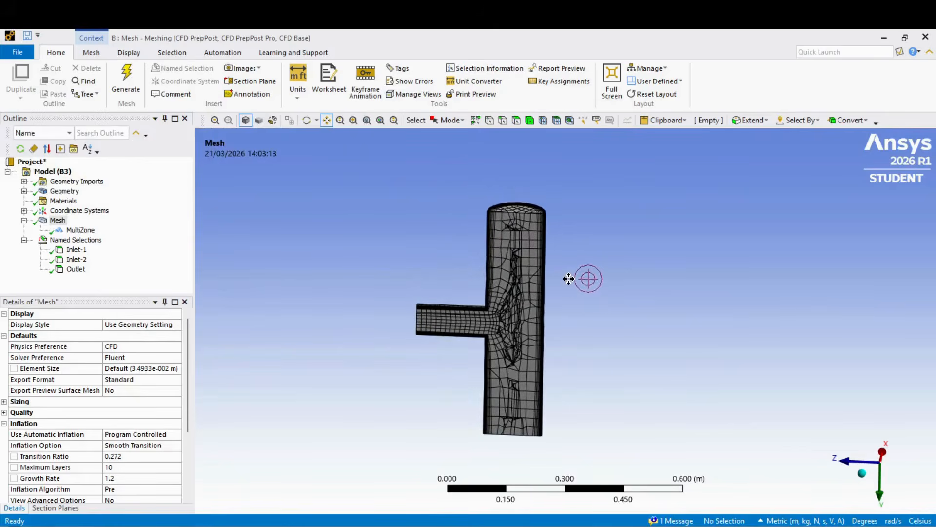
scroll(561, 280, "up", 5)
scroll(593, 319, "down", 3)
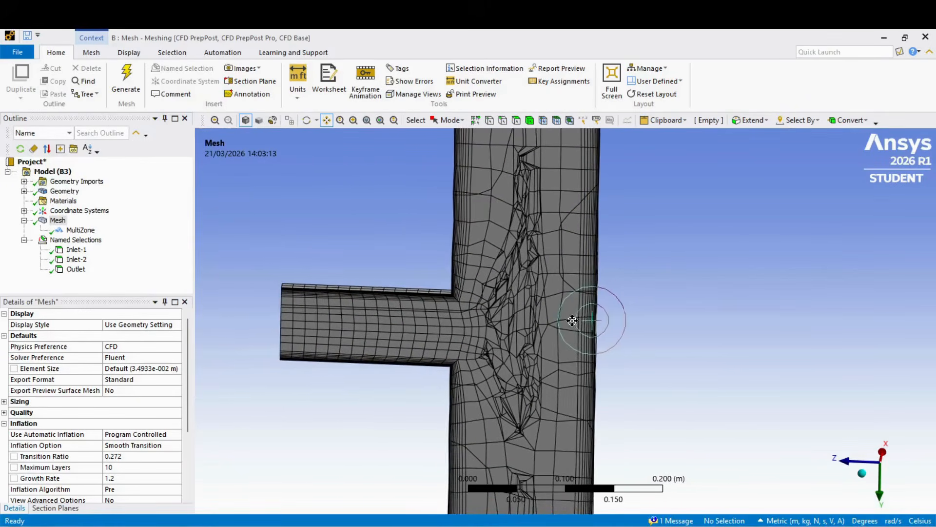
scroll(589, 342, "down", 1)
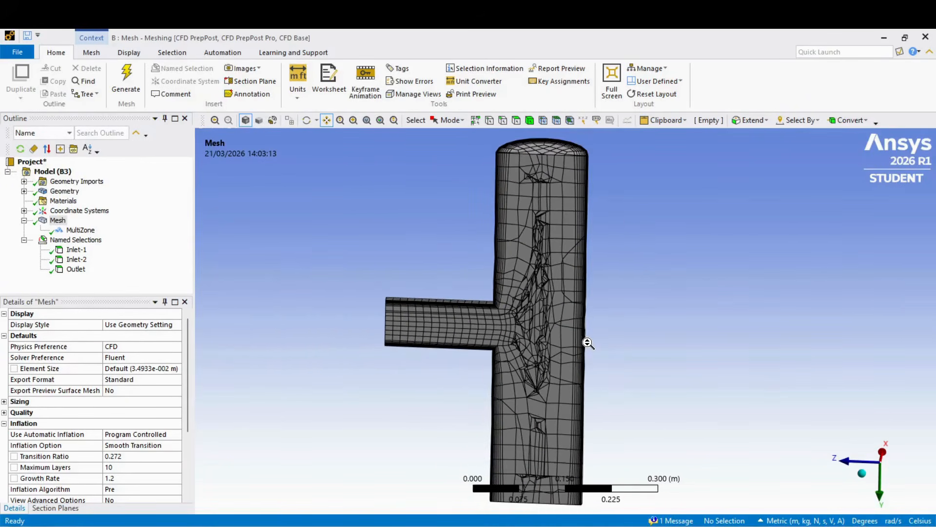
scroll(617, 380, "down", 2)
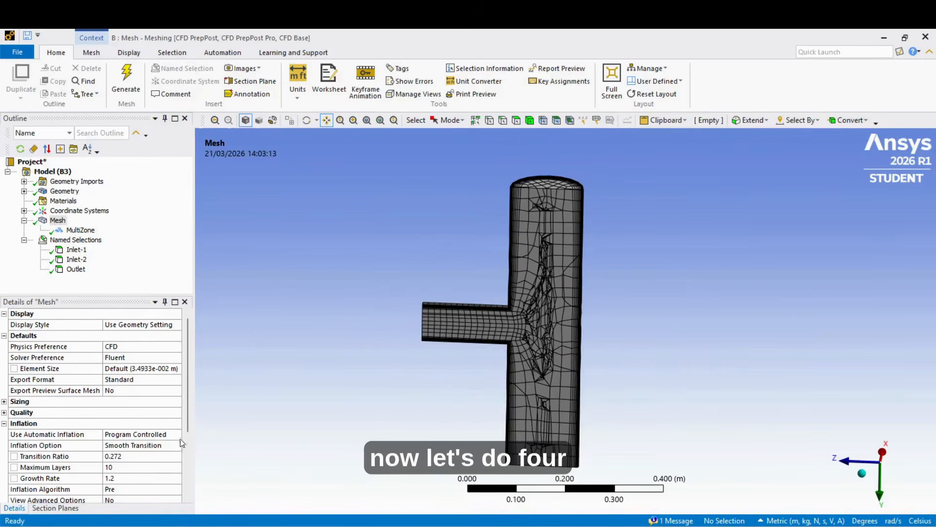
left_click(80, 229)
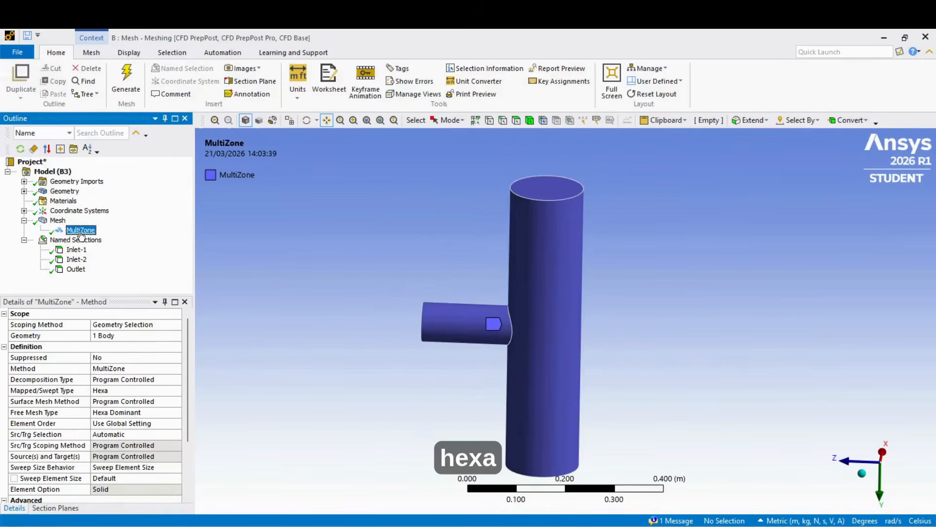
left_click(148, 413)
left_click(177, 413)
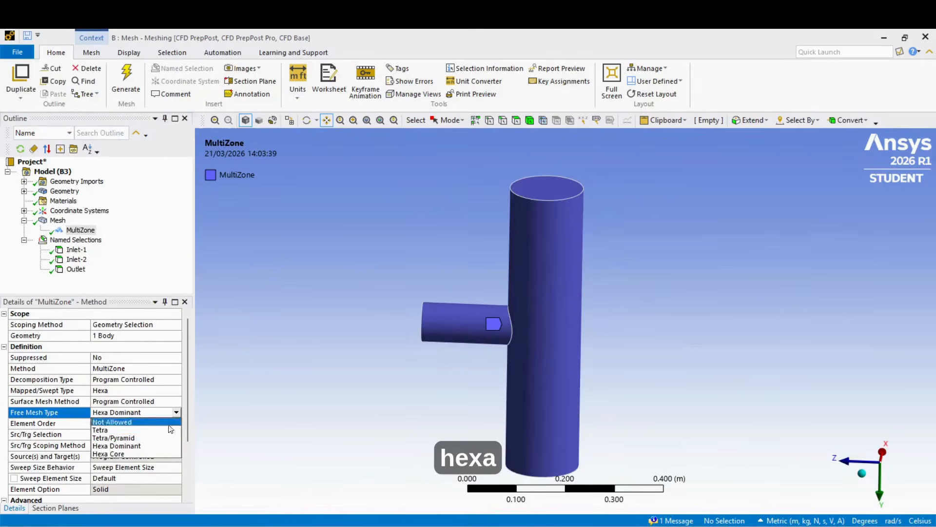
left_click(248, 355)
- Check the node and element statistics of the Hexa Dominant mesh
left_click(73, 210)
left_click(57, 220)
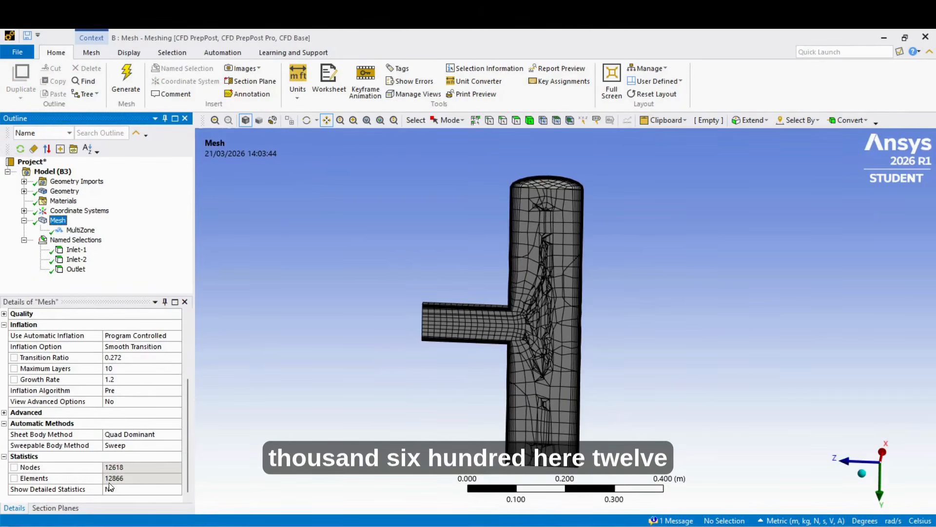
- Change the MultiZone method's Free Mesh Type from Hexa Dominant to Hexa Core
left_click(81, 231)
left_click(150, 413)
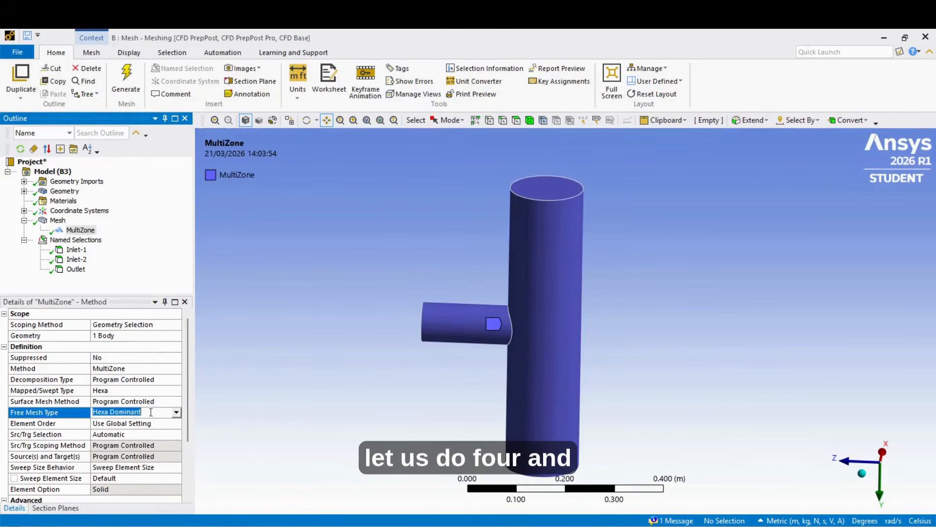
left_click(150, 412)
left_click(136, 458)
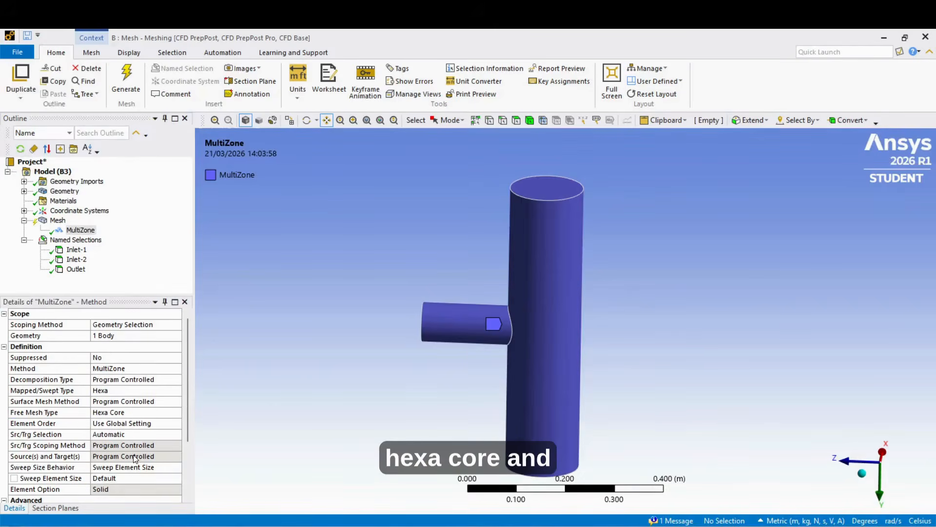
- Regenerate the mesh with the Hexa Core setting and inspect its sectioned interior around the branch junction
left_click(125, 78)
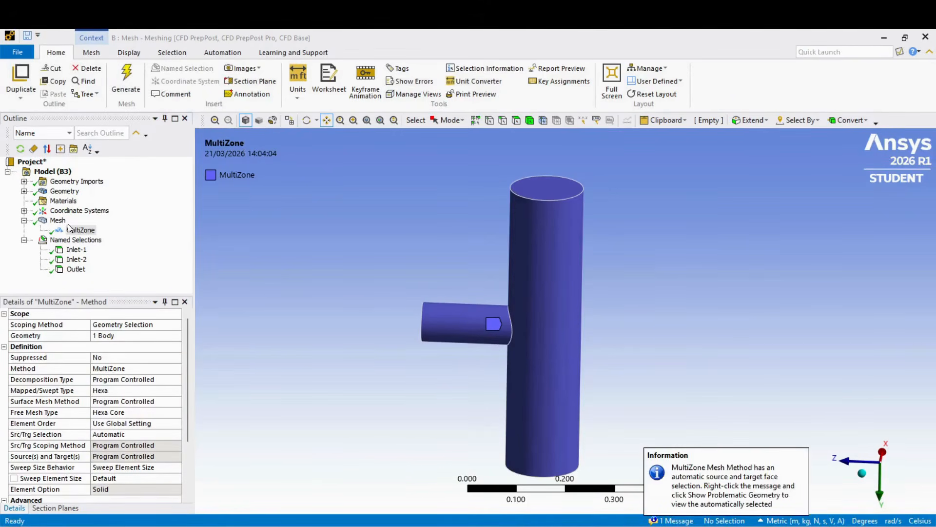
left_click(57, 220)
scroll(525, 381, "up", 5)
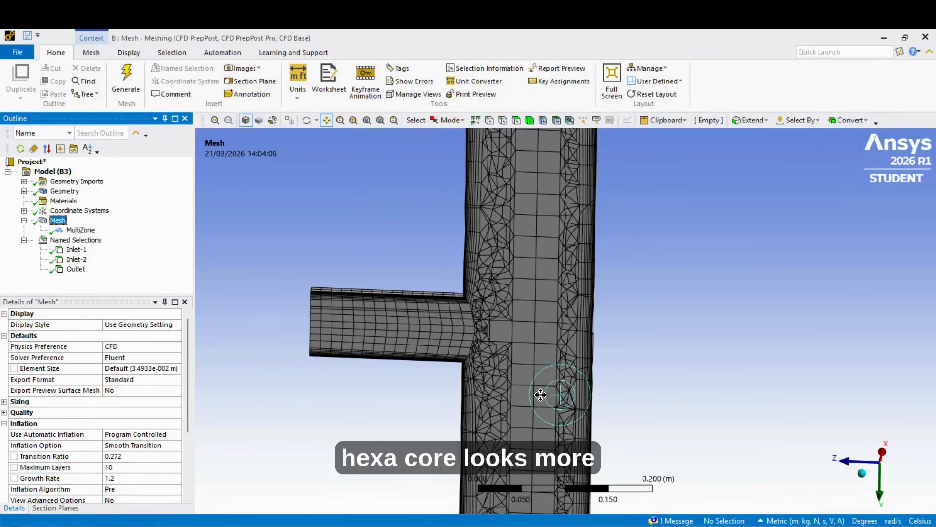
scroll(540, 395, "down", 1)
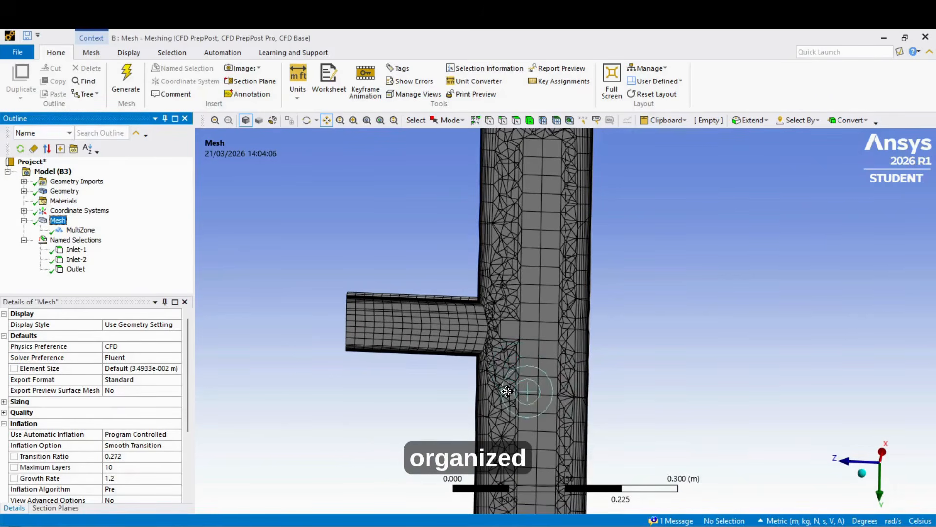
middle_click_drag(497, 349, 422, 427)
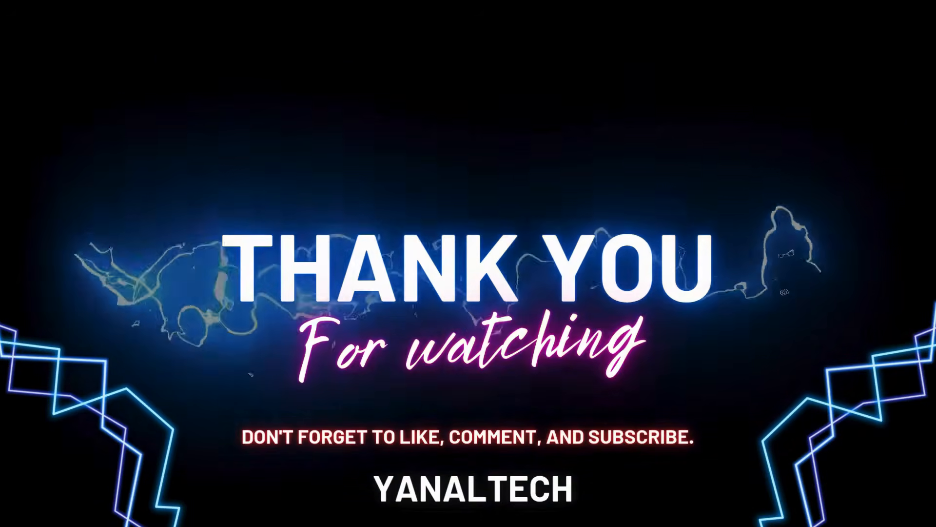